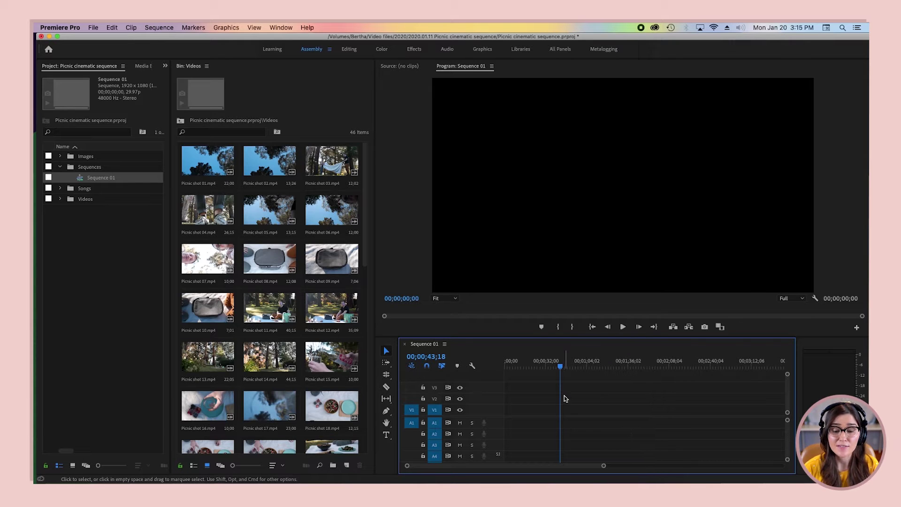
- Close Sequence 01 in the timeline and reopen it from the Sequences bin
click(405, 345)
click(116, 218)
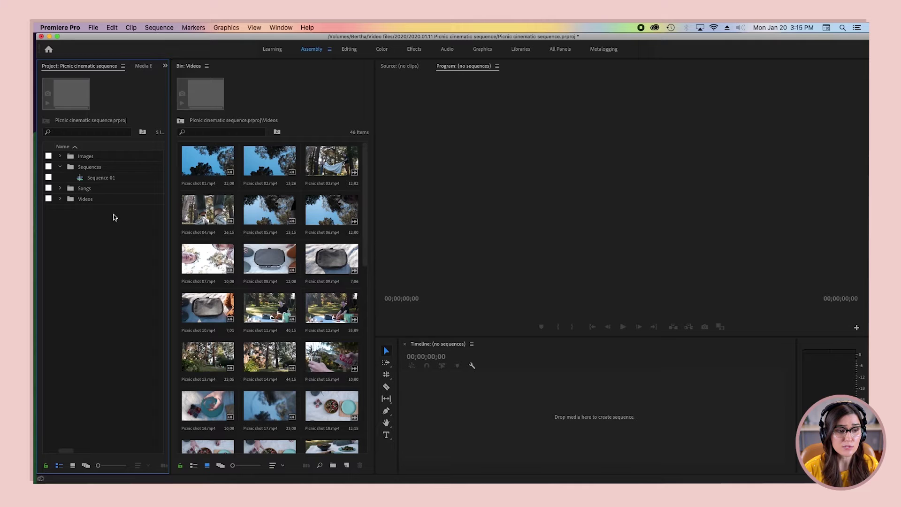
double_click(79, 178)
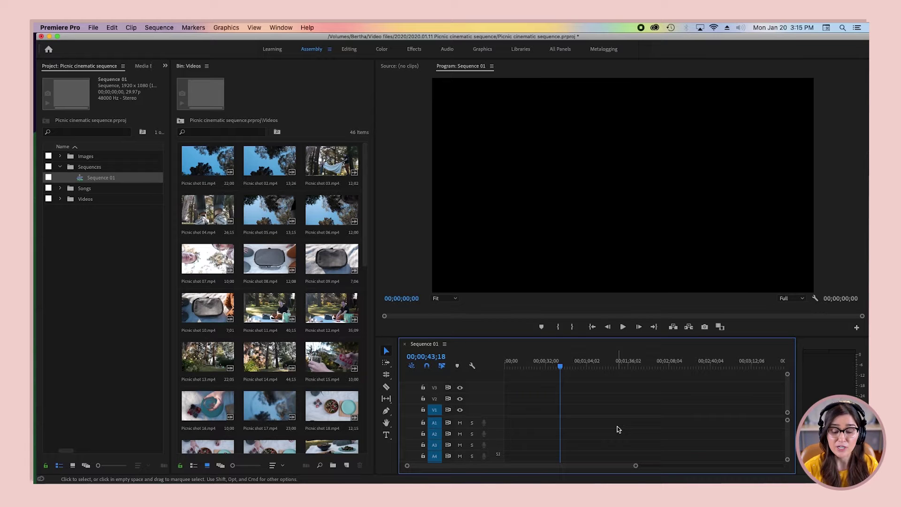
- Add Picnic shots 07 to 15 from the Videos bin to the start of Sequence 01 and move the playhead to 00;00;21;14
click(207, 262)
shift+click(339, 363)
drag(306, 311, 535, 414)
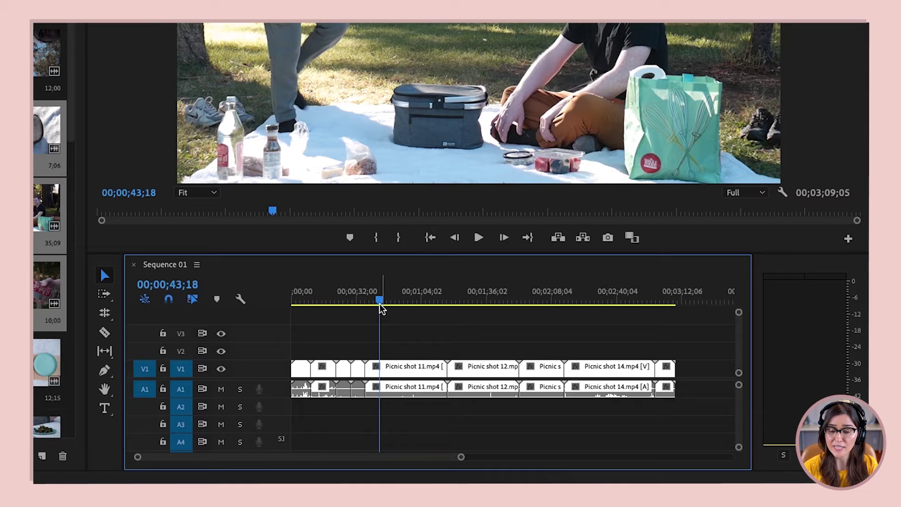
drag(381, 307, 335, 299)
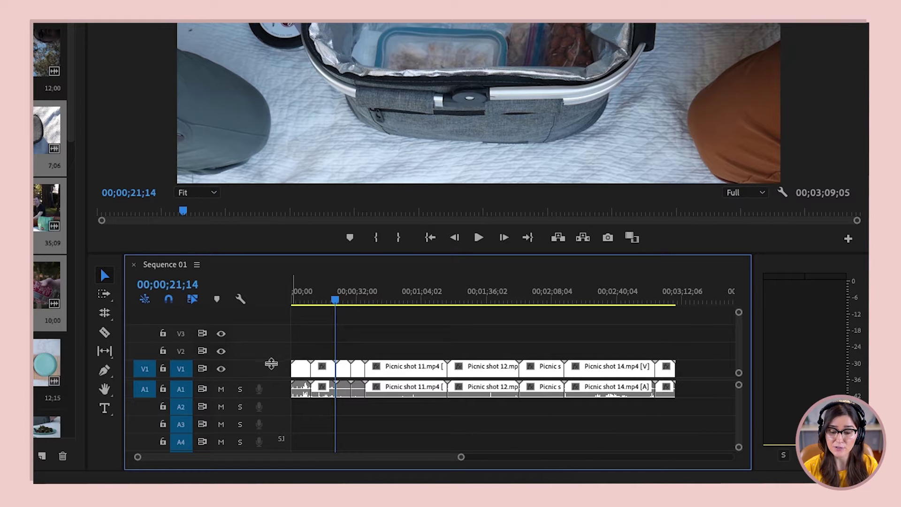
- Increase the heights of the Video 1 and Audio 1 tracks to show clip thumbnails and waveforms
drag(271, 361, 269, 333)
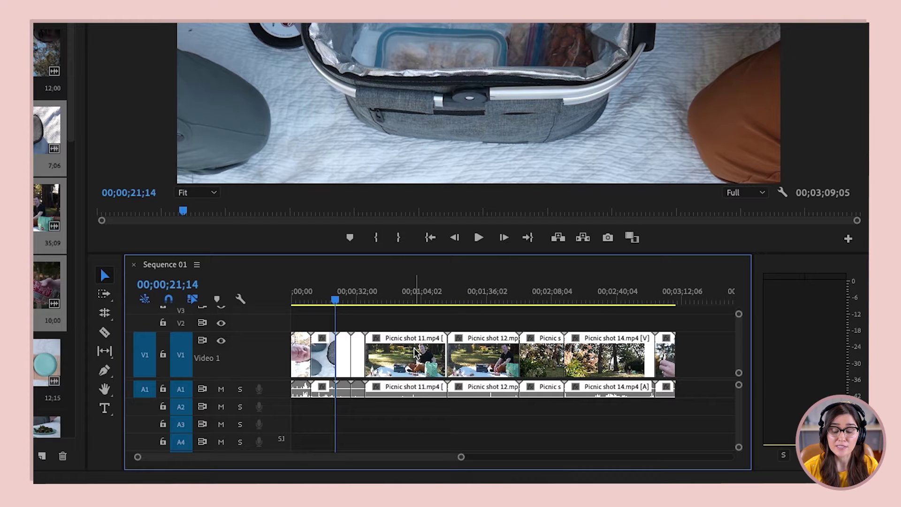
drag(282, 398, 283, 427)
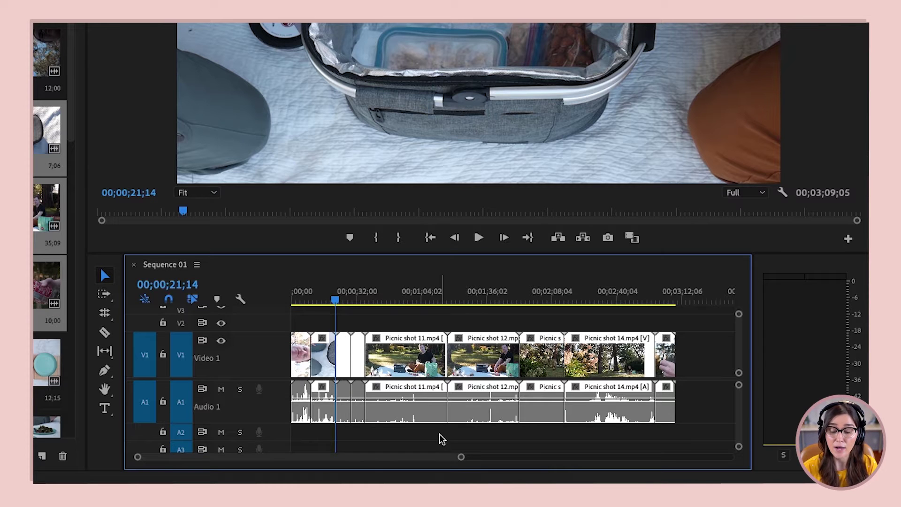
- Toggle all timeline tracks between collapsed and expanded, and expand only Video 1 and Audio 1 from the collapsed state
key(shift+minus)
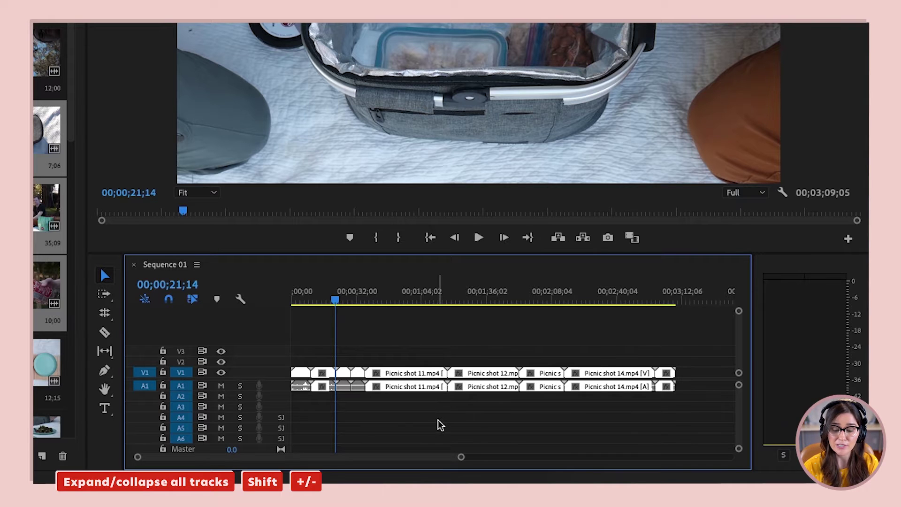
key(shift+equal)
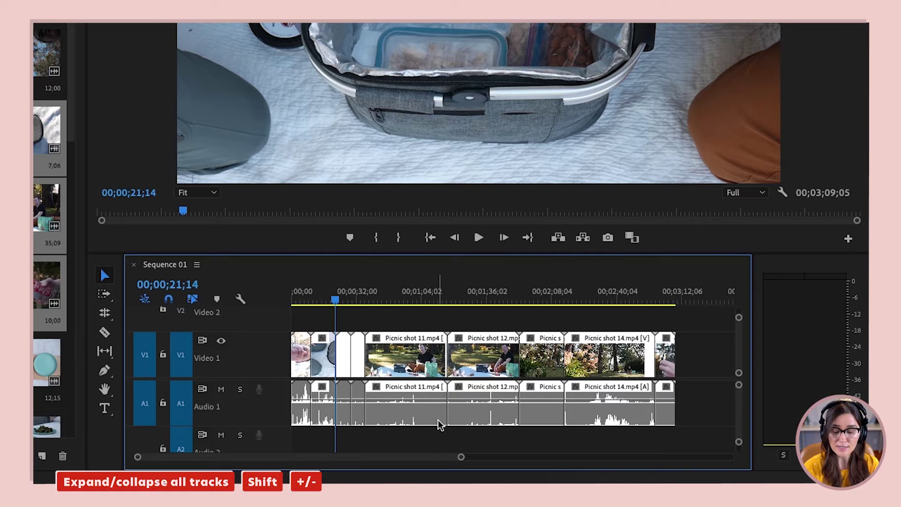
key(shift+minus)
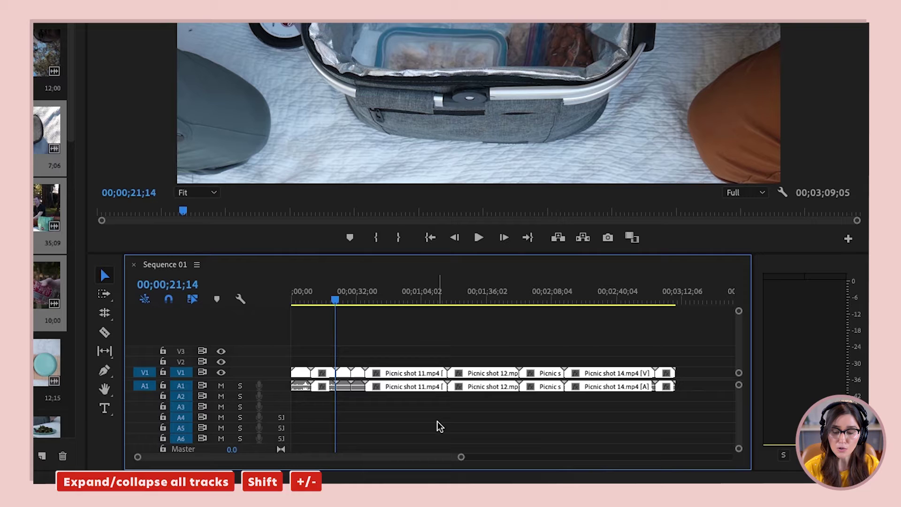
double_click(284, 377)
double_click(283, 389)
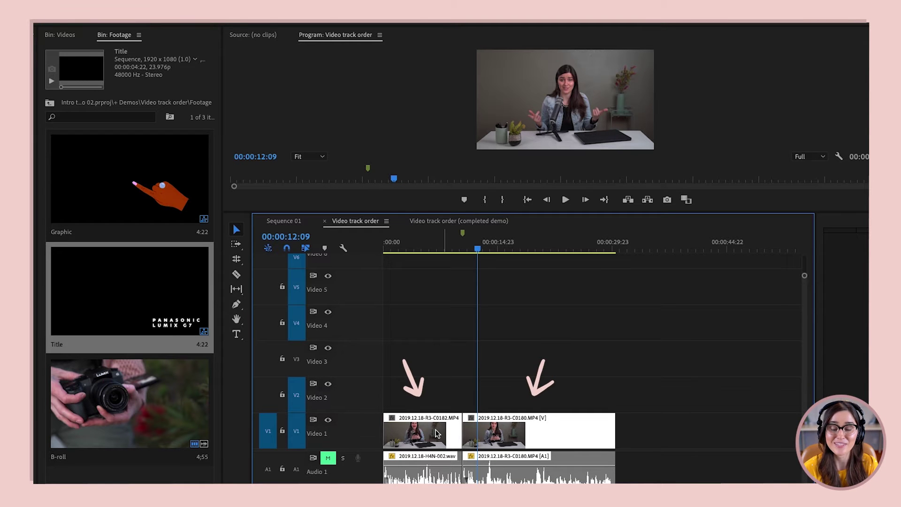
- Stack the B-roll, Graphic and Title on Video 2, 3 and 4 at the start of the second clip, and toggle Video 2's output
drag(437, 433, 501, 402)
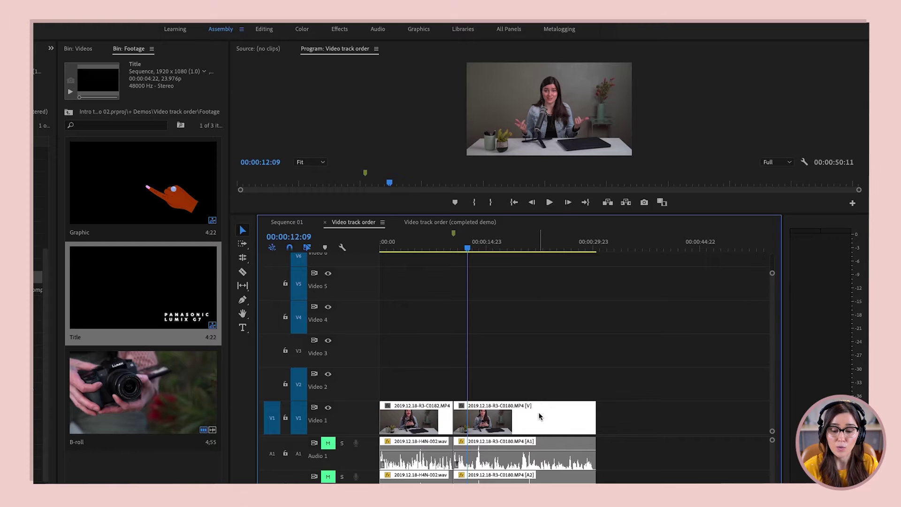
drag(110, 392, 484, 383)
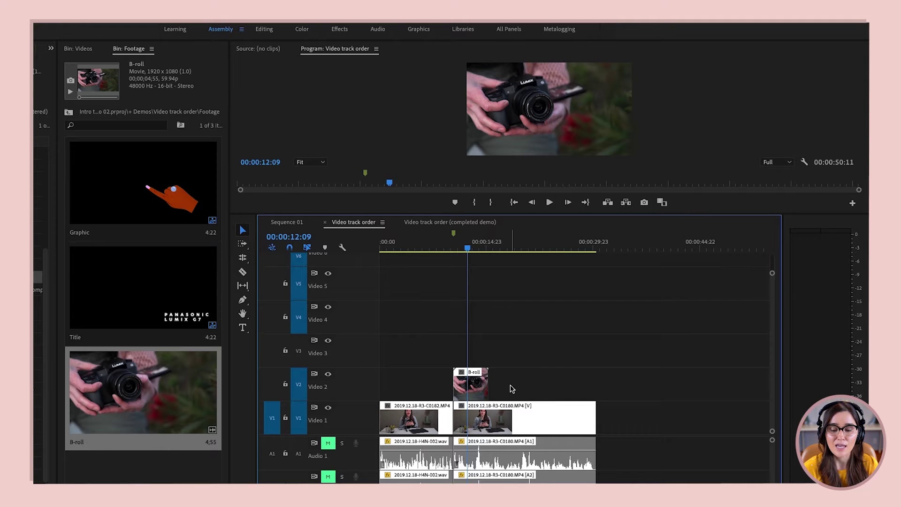
drag(162, 183, 464, 353)
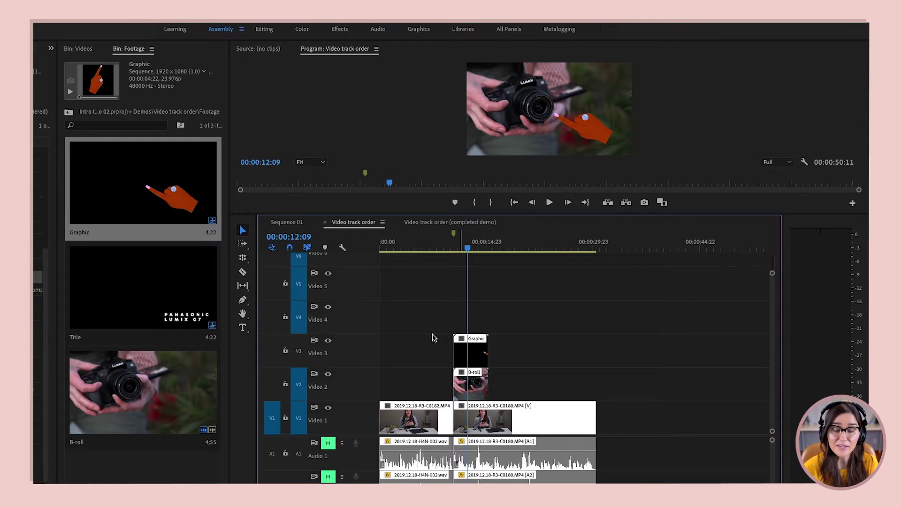
drag(136, 290, 451, 330)
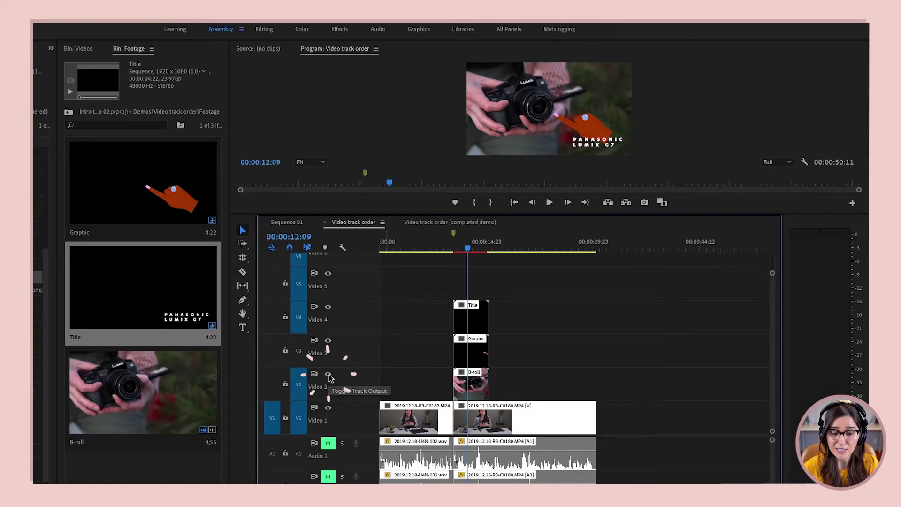
click(328, 375)
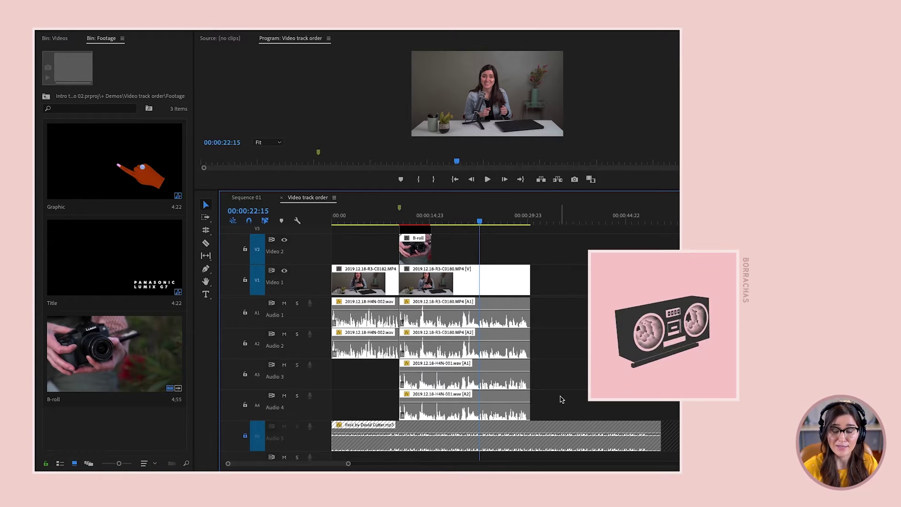
- Examine the camera clips on Audio 1 and 2, the mic clips on Audio 3 and 4, and the music track
drag(558, 354, 479, 315)
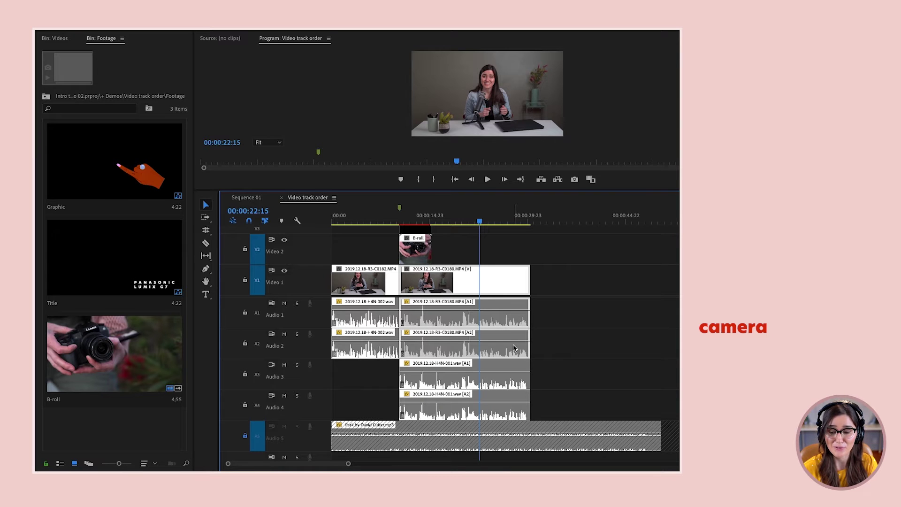
drag(559, 412, 488, 385)
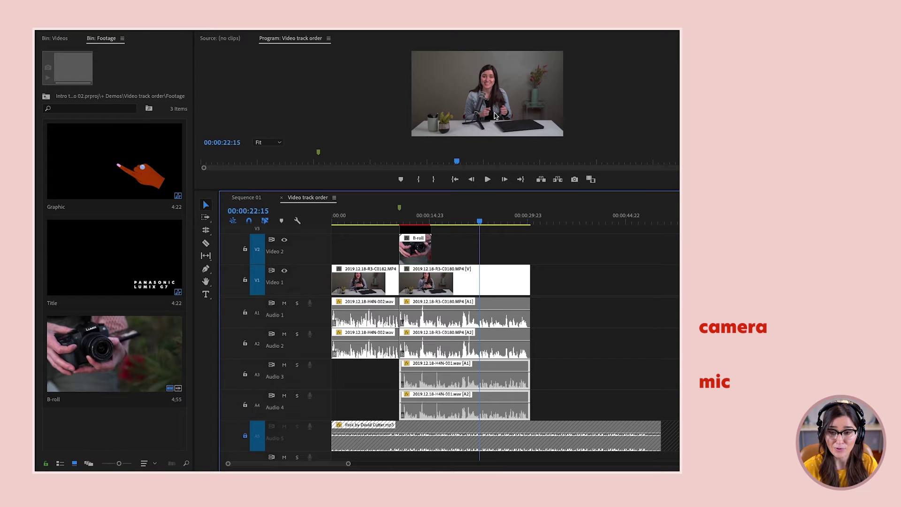
click(529, 434)
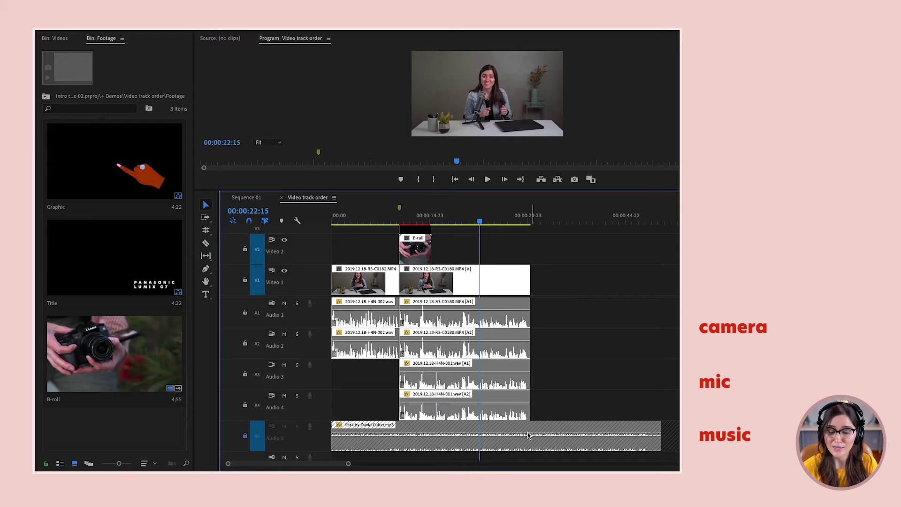
- Play a short part of the second clip to hear all its audio tracks together, and stop playback
drag(449, 220, 462, 223)
key(space)
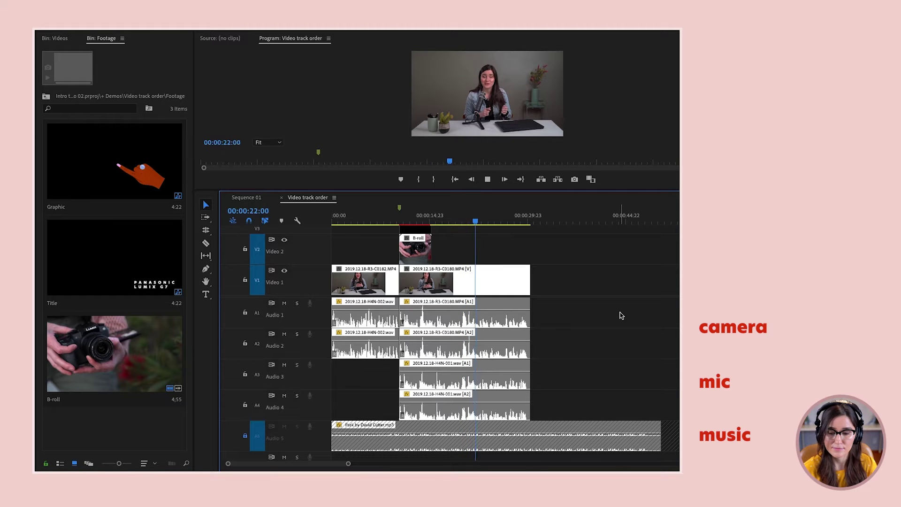
key(space)
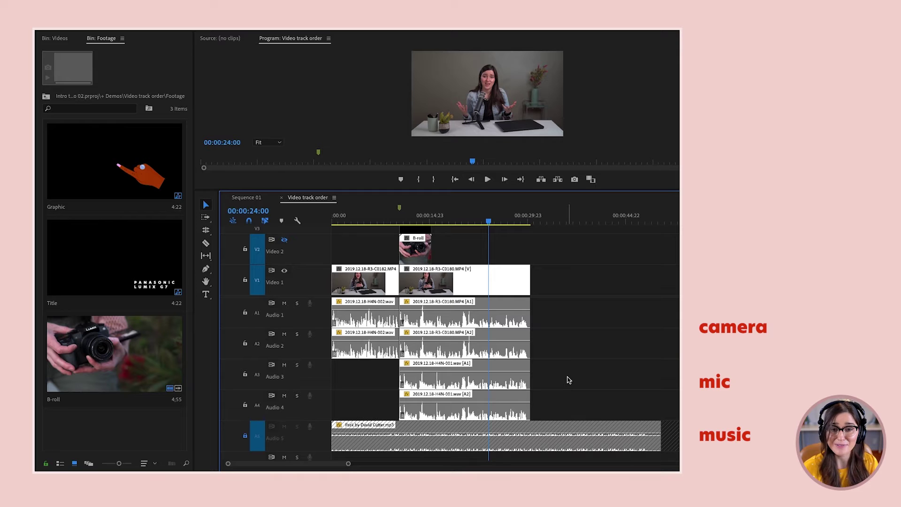
- Play the sequence with the camera audio on Audio 1 and Audio 2 muted, and unmute both tracks
click(284, 304)
click(284, 334)
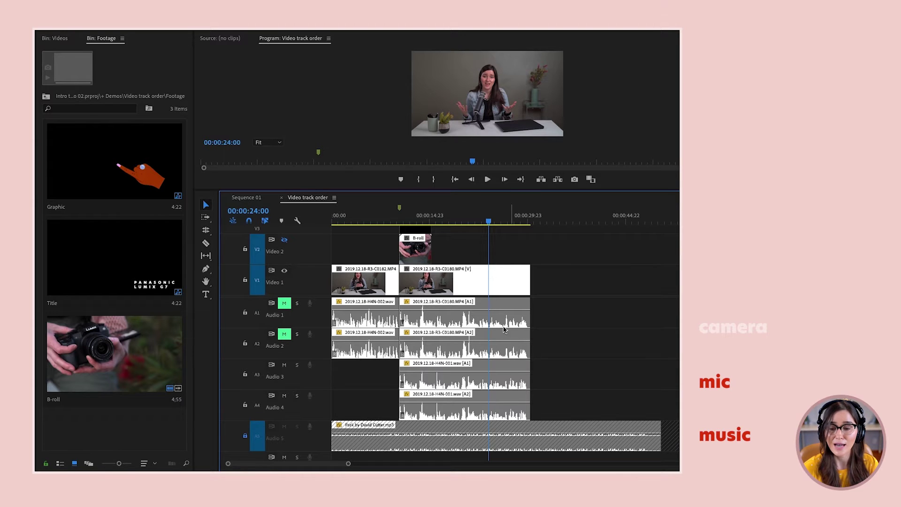
click(455, 217)
key(space)
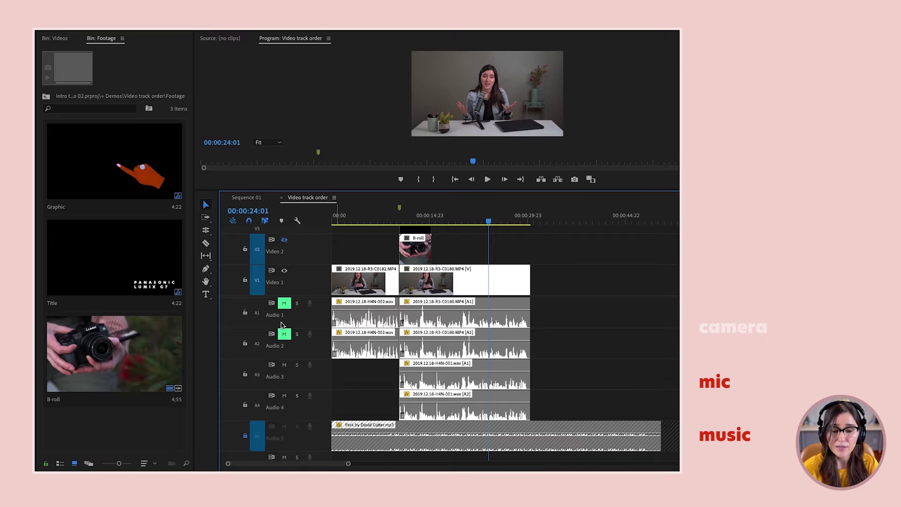
click(285, 303)
click(284, 334)
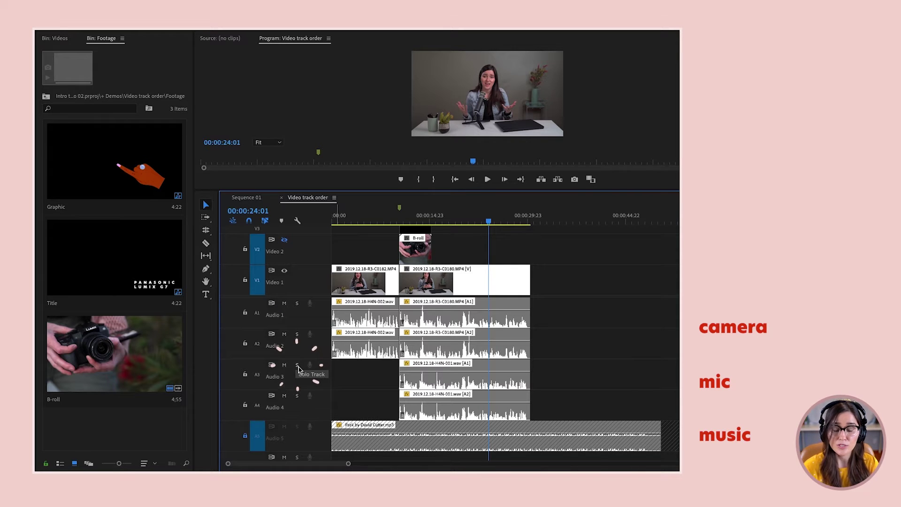
- Solo the mic audio on Audio 3 and Audio 4 and play the sequence
click(298, 366)
click(297, 396)
key(space)
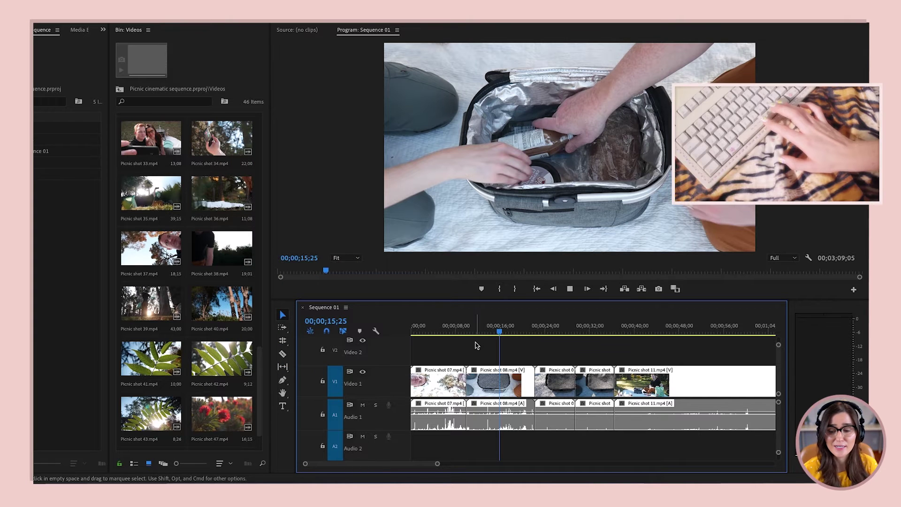
- Start and pause playback of Sequence 01 several times
key(space)
key(space)
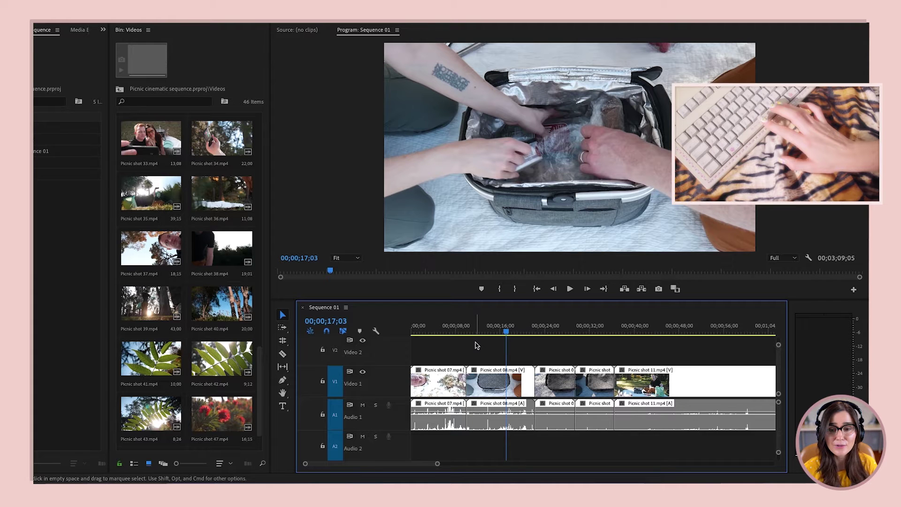
key(space)
key(space)
key(space)
key(space)
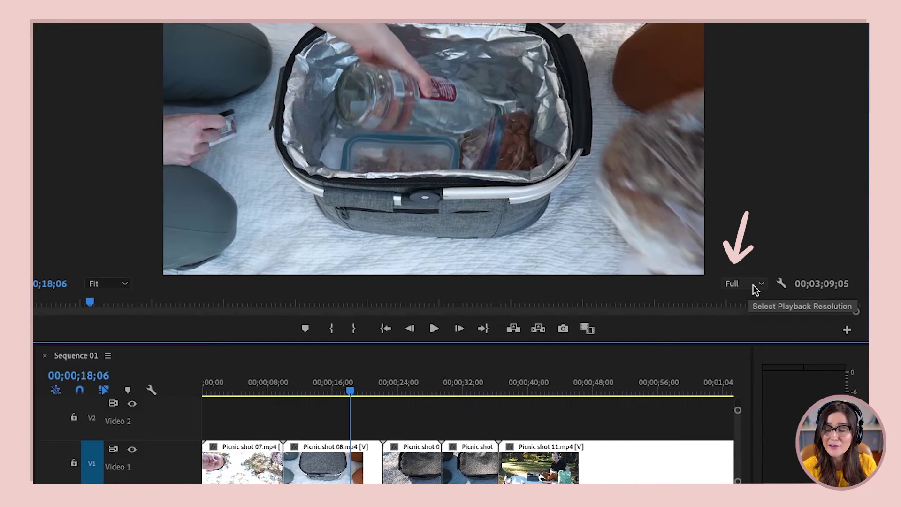
- Examine the Program monitor's playback resolution options
click(753, 286)
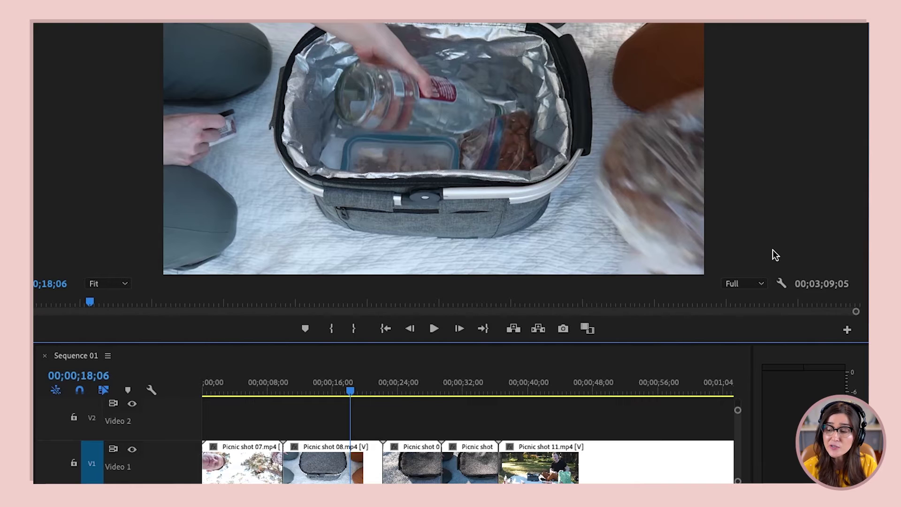
click(761, 284)
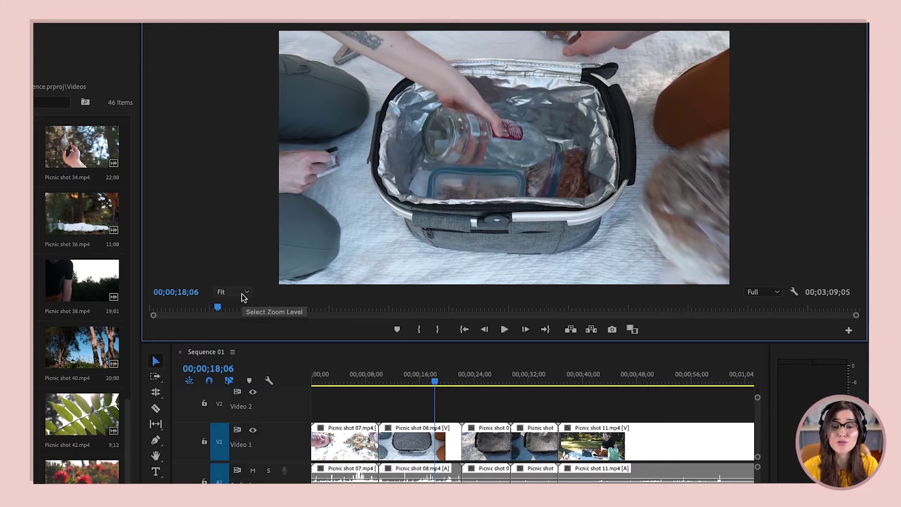
- Set the Program monitor's zoom level to 400% and pan around the enlarged frame, including with the Hand tool
click(244, 298)
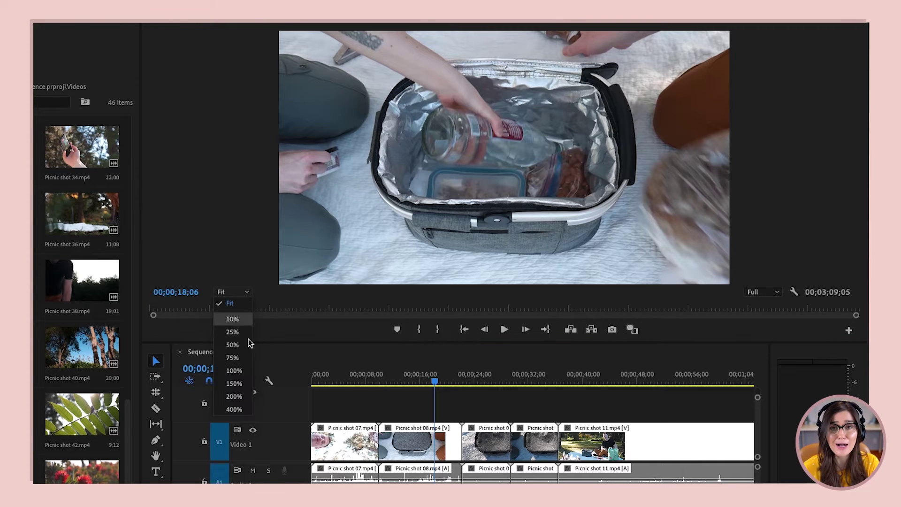
click(234, 409)
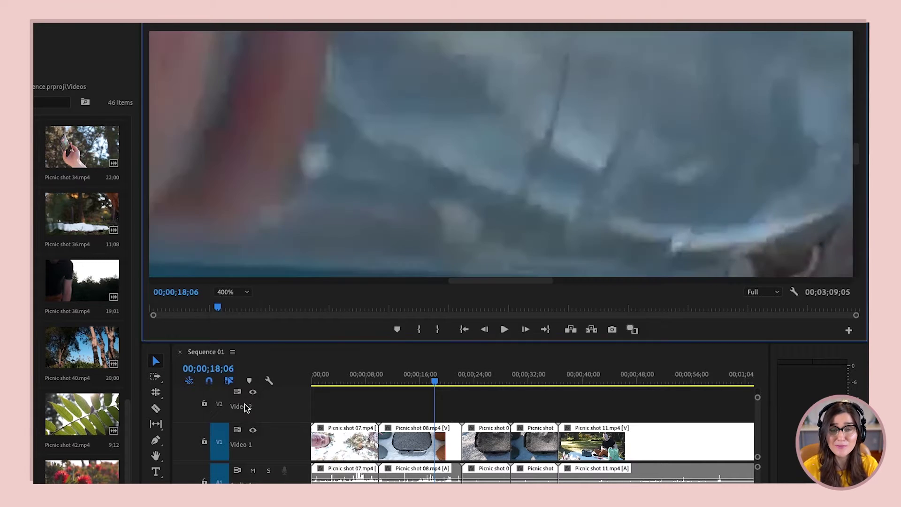
drag(453, 282, 481, 281)
drag(856, 155, 863, 78)
click(155, 456)
drag(617, 145, 545, 252)
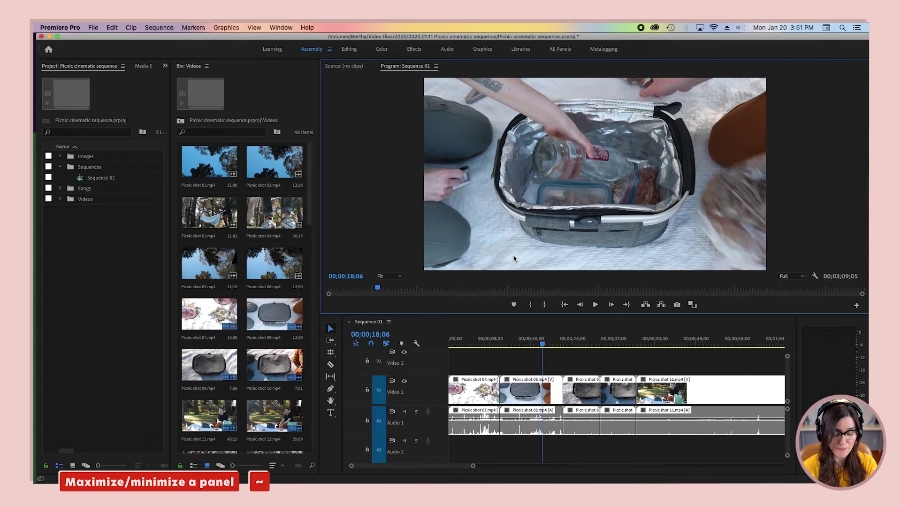
- Maximize the Program monitor and restore it to its normal size
key(grave)
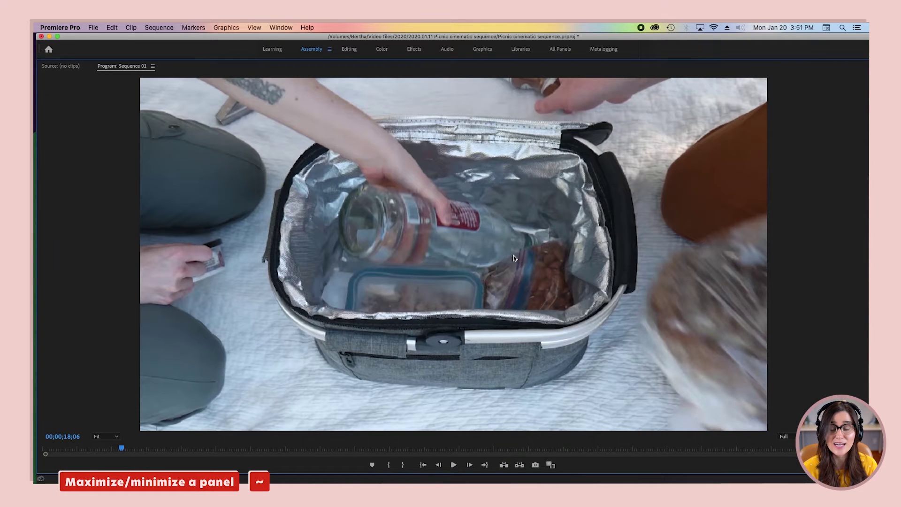
key(grave)
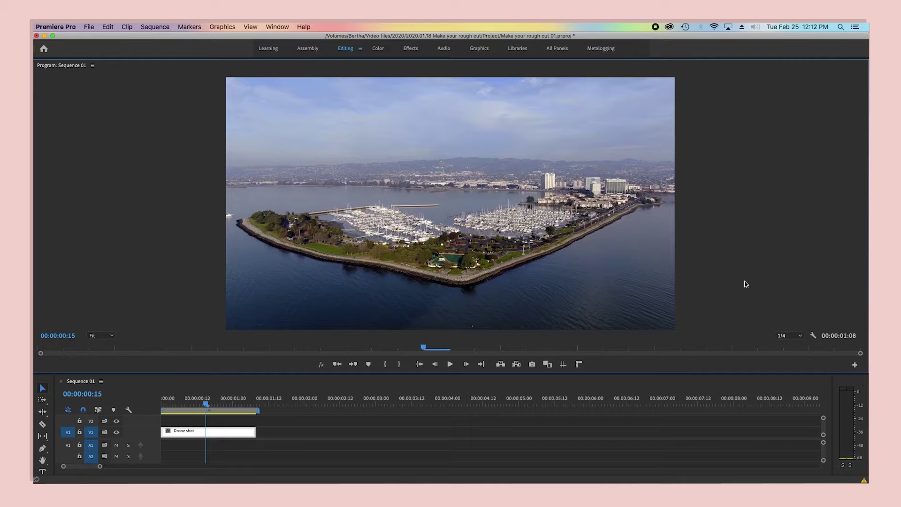
- Zoom the drone shot's preview in and out in the Program monitor, down to 10%
key(equal)
key(equal)
key(minus)
key(minus)
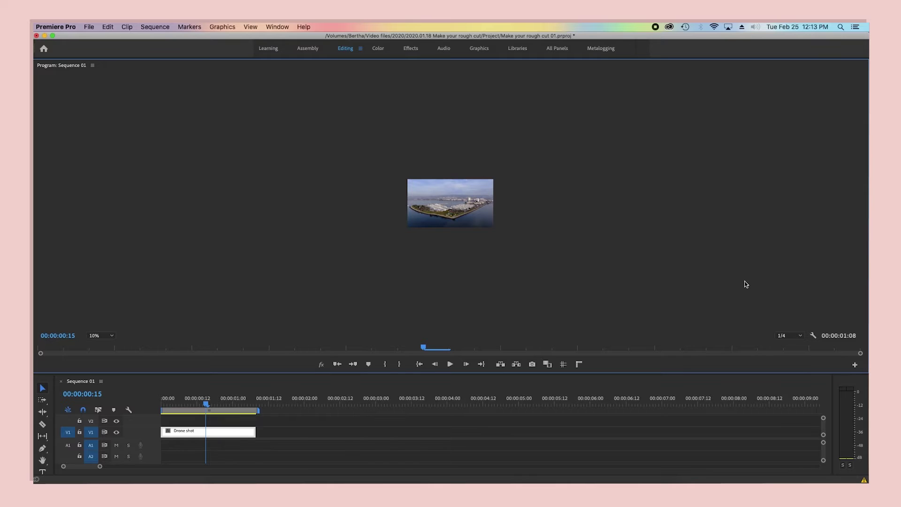
key(0)
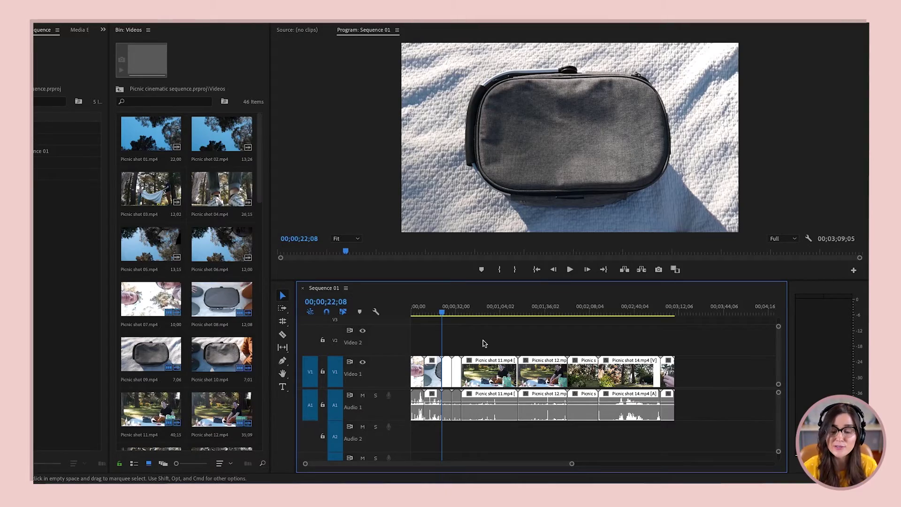
- Jump the playhead forward and backward between the starts of the picnic clips in Sequence 01
key(Down)
key(Down)
key(Down)
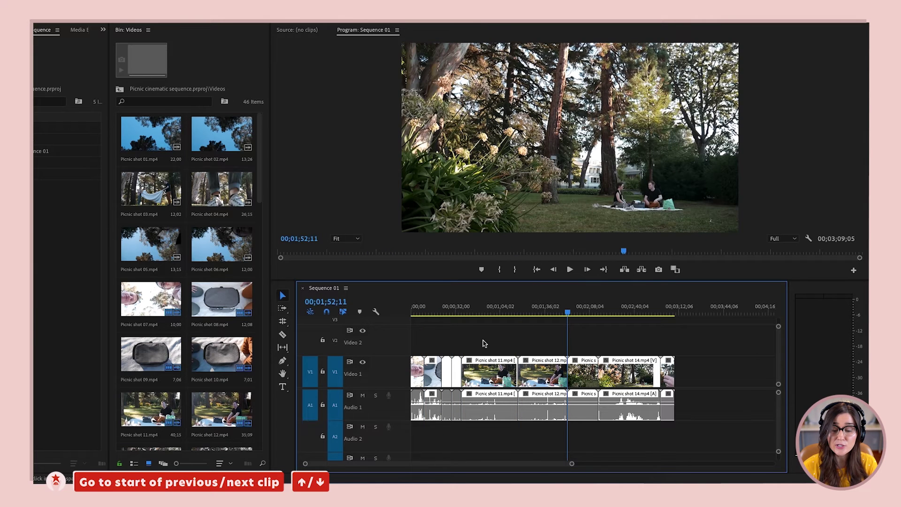
key(Up)
key(Down)
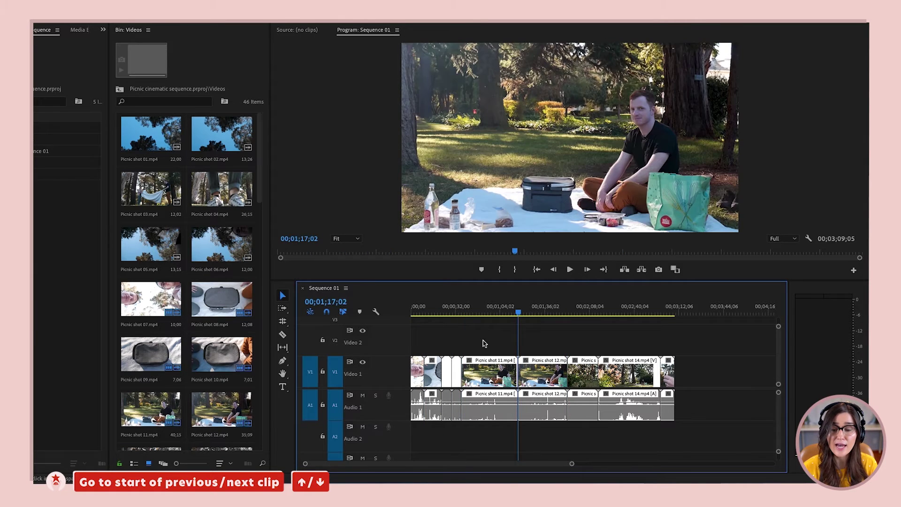
key(Down)
key(Down)
key(Up)
key(Up)
key(Up)
key(Up)
key(Up)
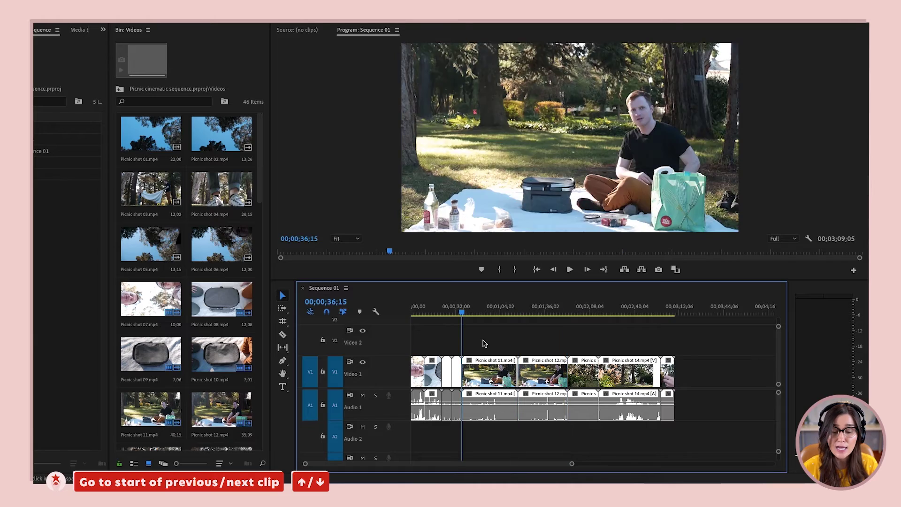
key(Down)
key(Down)
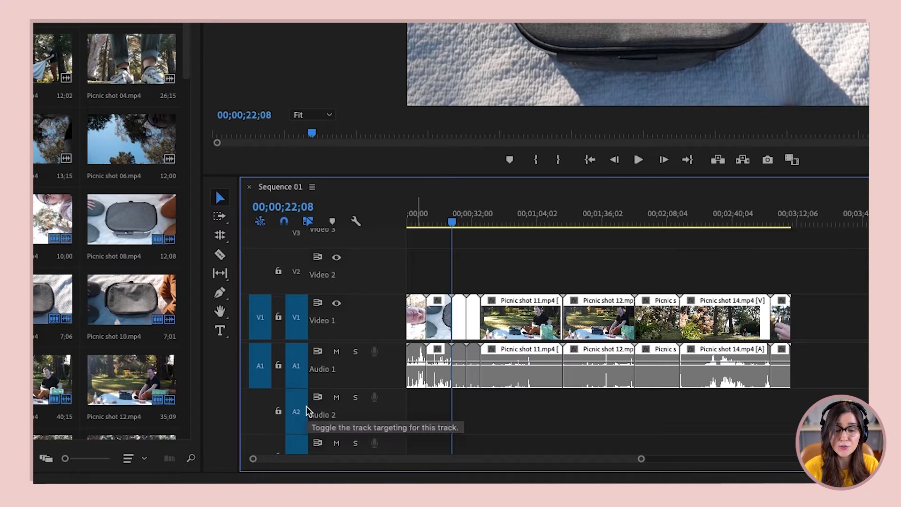
- Turn track targeting for Video 1 off and back on
click(303, 323)
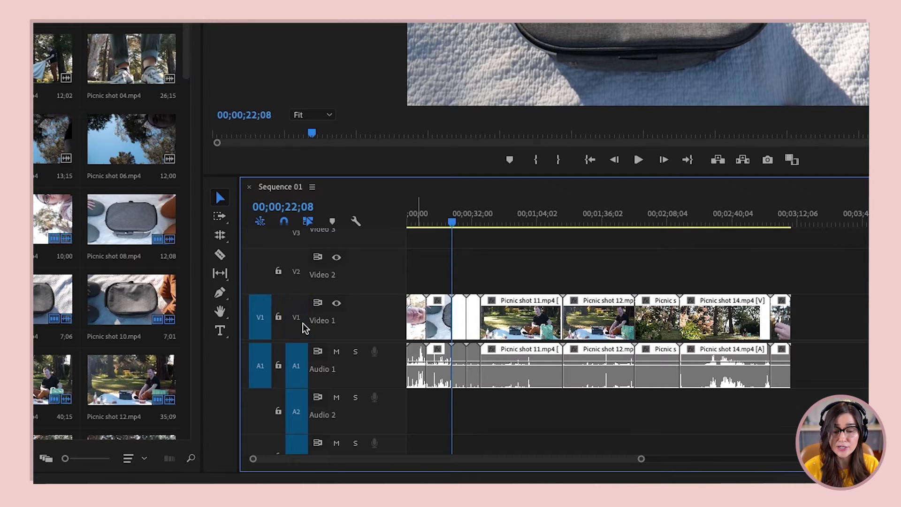
click(303, 327)
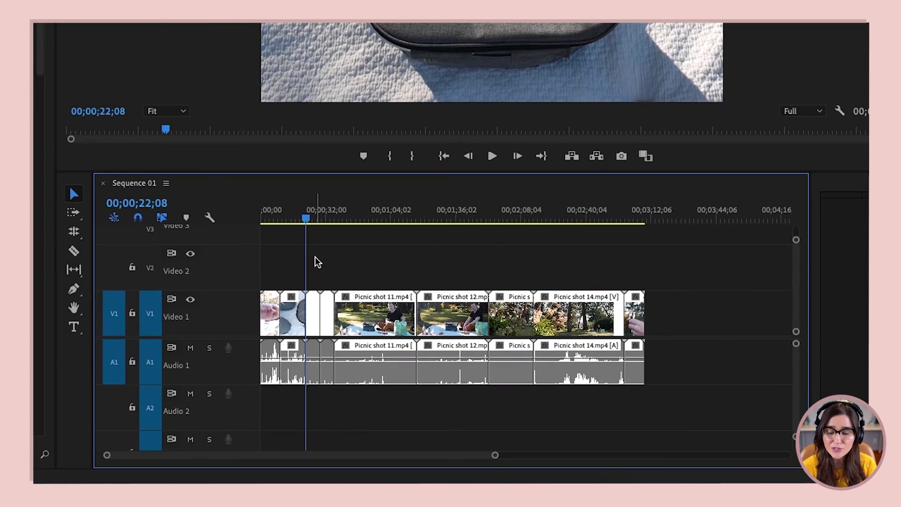
- Zoom the timeline with its zoom scroll bar, then enlarge the area around Picnic shot 12 with the Zoom tool and zoom back out
drag(493, 459, 679, 456)
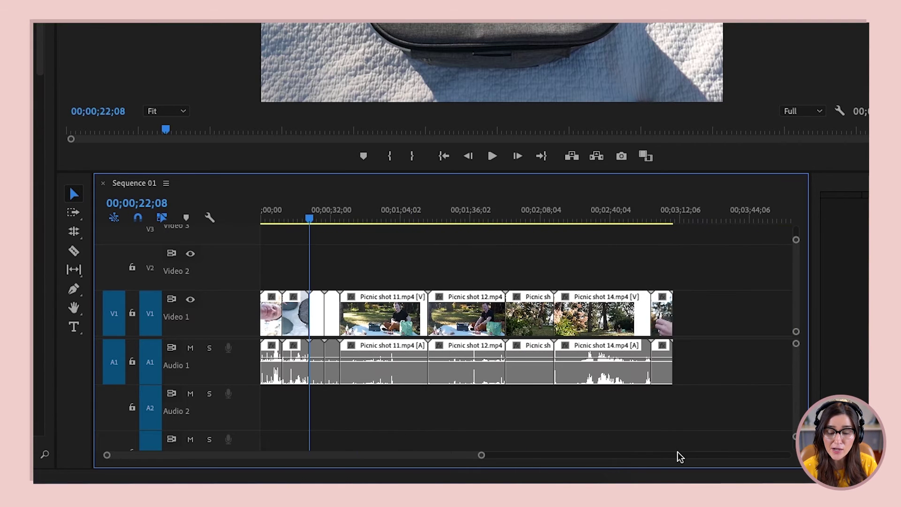
drag(73, 307, 128, 325)
drag(394, 268, 565, 401)
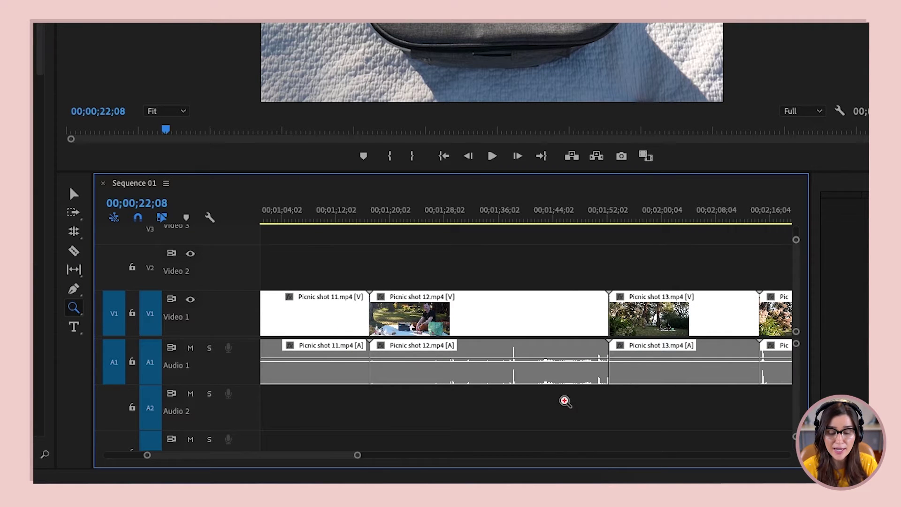
alt+click(564, 402)
alt+click(554, 381)
alt+click(543, 358)
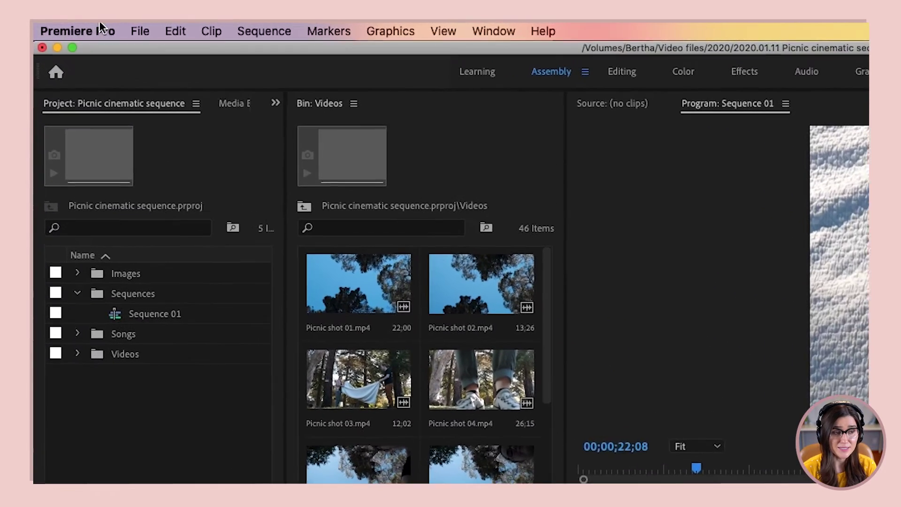
- Look up the zoom commands in the Keyboard Shortcuts dialog by searching for "zoom", and close the dialog
click(91, 27)
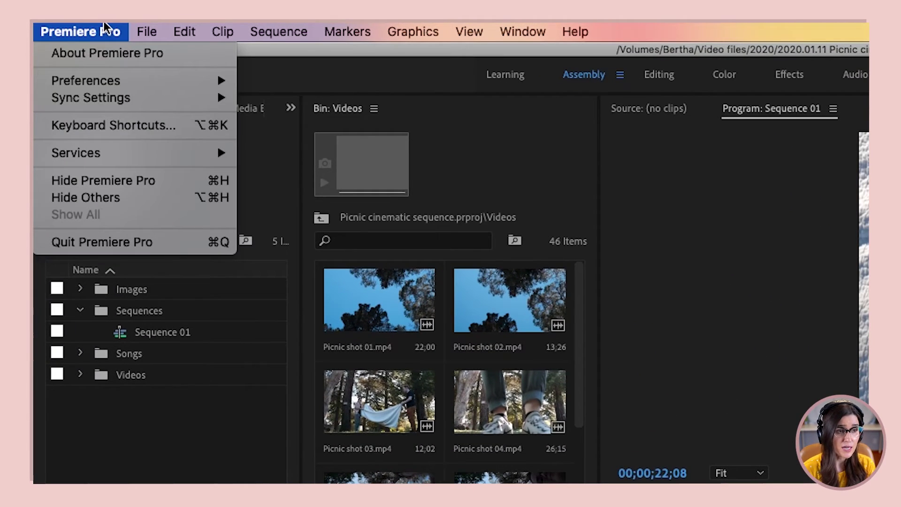
click(108, 126)
text(zoom)
scroll(123, 371, down, 5)
scroll(211, 378, up, 5)
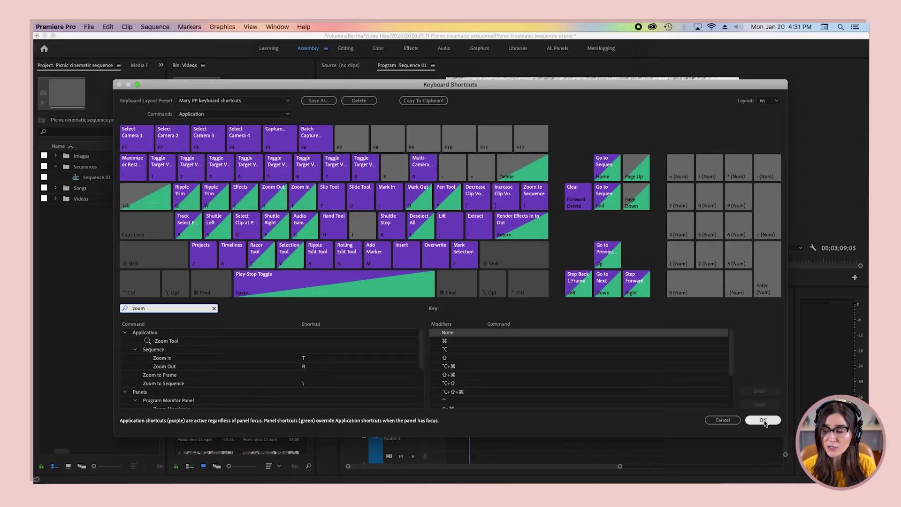
click(765, 419)
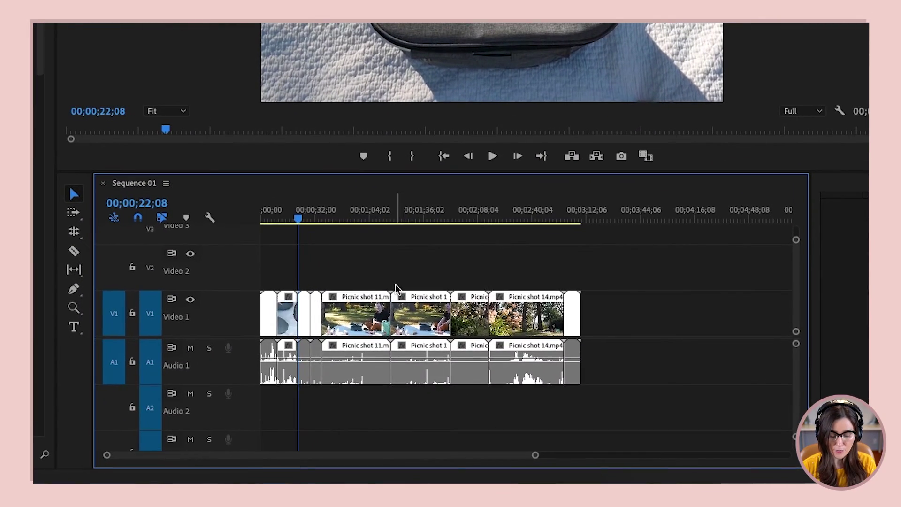
- Zoom the Sequence 01 timeline in and out around the playhead using the assigned zoom shortcuts
key(r)
key(t)
key(t)
key(t)
key(t)
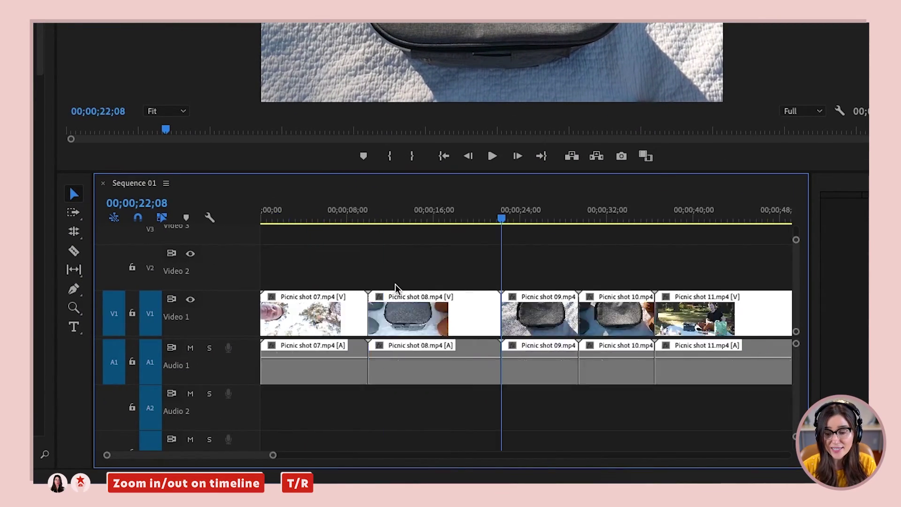
key(r)
key(t)
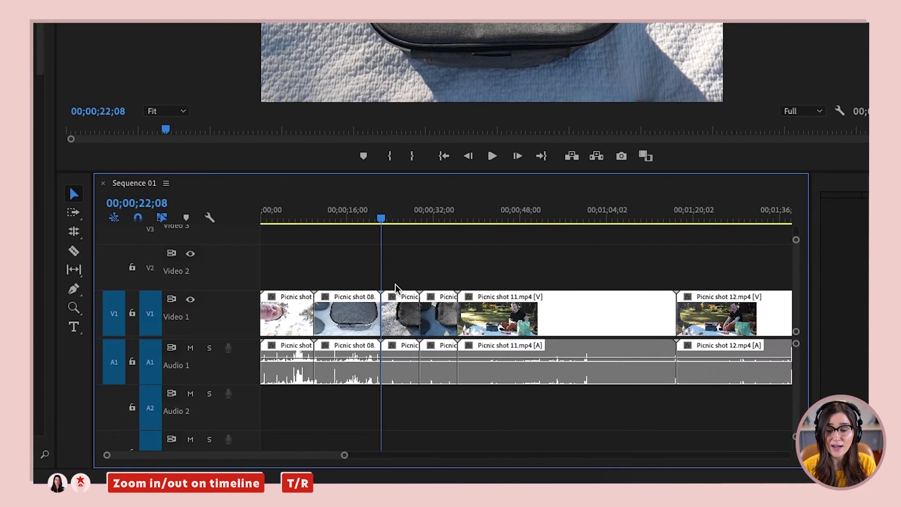
key(t)
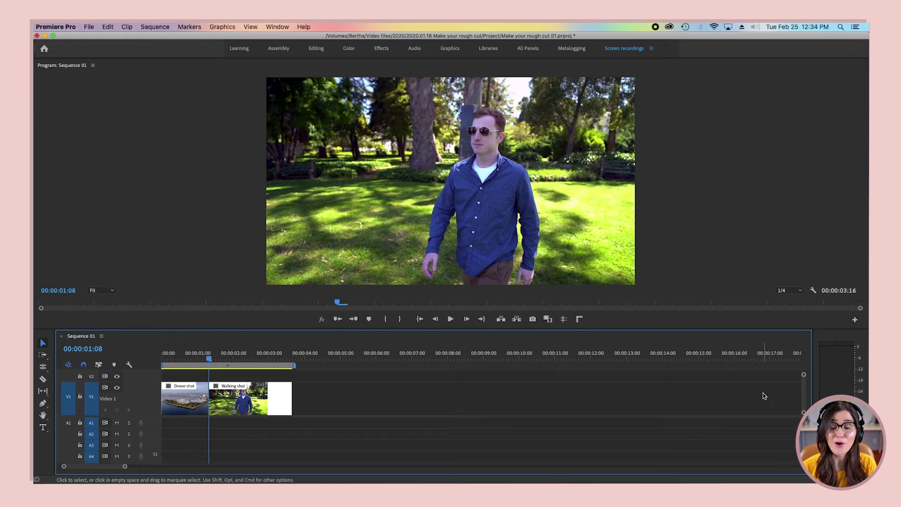
- Zoom in on the cut between the Drone shot and Walking shot and advance the playhead frame by frame through the Walking shot
key(t)
key(t)
key(t)
key(t)
key(t)
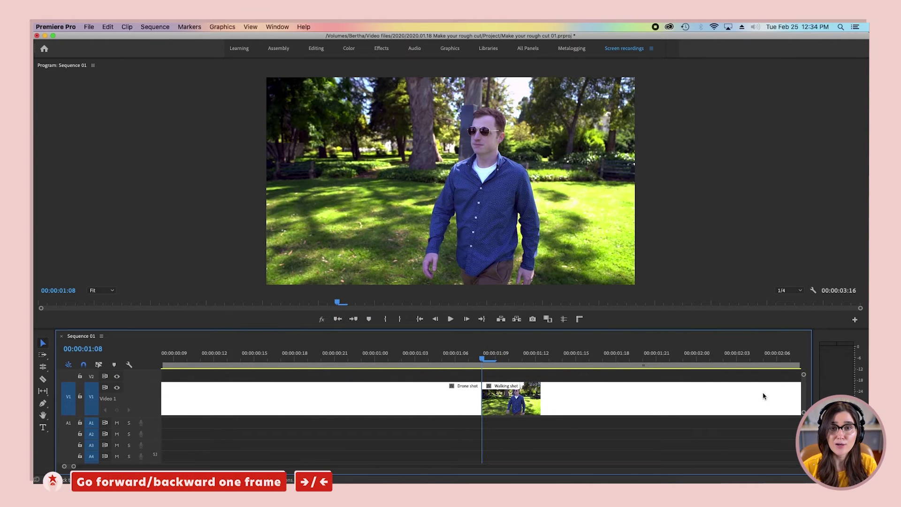
key(Right)
key(Right)
key(Right)
key(Right)
key(Right)
key(Right)
key(Right)
key(Right)
key(Right)
key(Right)
key(Right)
key(Right)
key(Right)
key(Right)
key(Right)
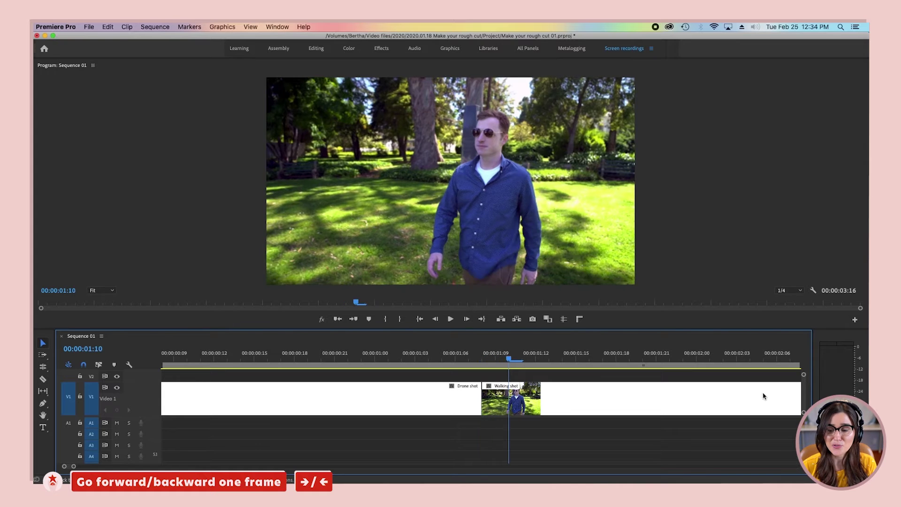
key(Right)
key(Right)
key(Right)
key(Right)
key(Right)
key(Right)
key(Right)
key(Right)
key(Right)
key(Right)
key(Right)
key(Right)
key(Right)
key(Right)
key(Right)
key(Right)
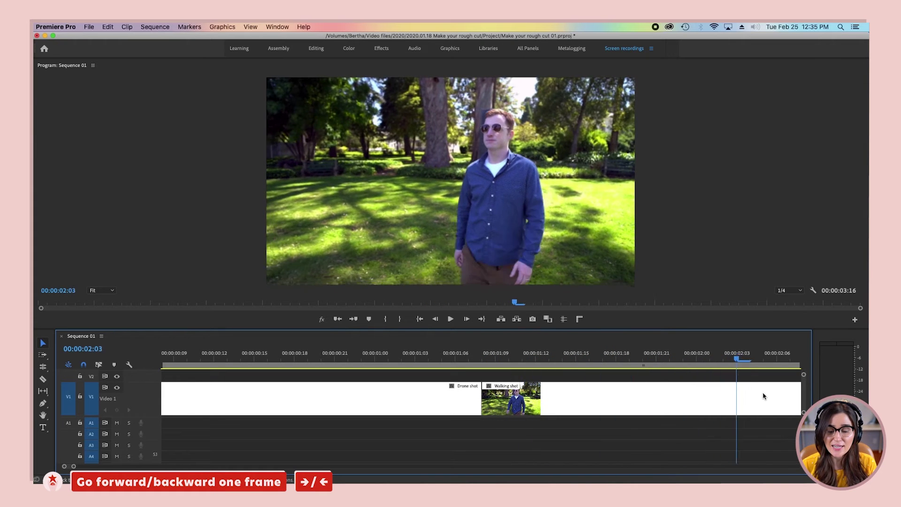
key(Right)
key(Right)
key(Right)
key(Right)
key(Right)
key(Right)
key(Right)
key(Right)
key(Right)
key(Right)
key(Right)
key(Right)
key(Right)
key(Right)
key(Right)
key(Right)
key(Right)
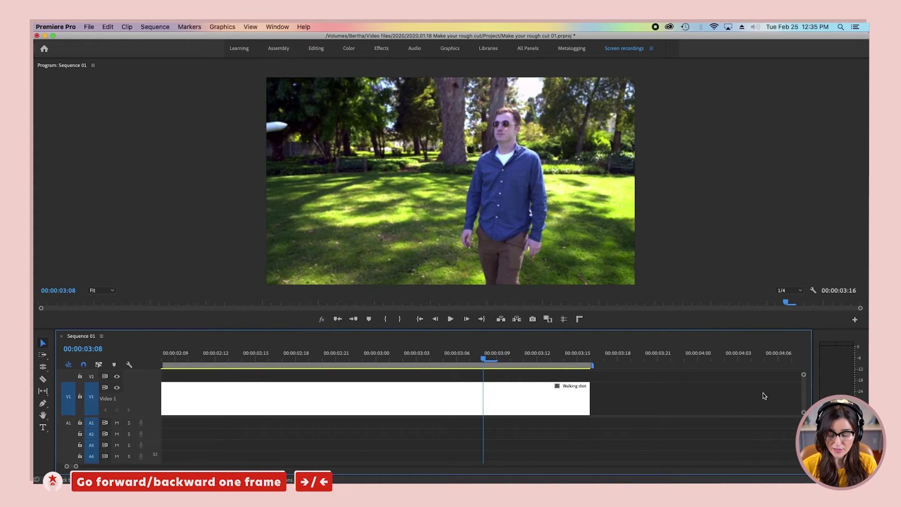
- Move the playhead backward frame by frame through the Walking shot
key(Left)
key(Left)
key(Left)
key(Left)
key(Left)
key(Left)
key(Left)
key(Left)
key(Left)
key(Left)
key(Left)
key(Left)
key(Left)
key(Left)
key(Left)
key(Left)
key(Left)
key(Left)
key(Left)
key(Left)
key(Left)
key(Left)
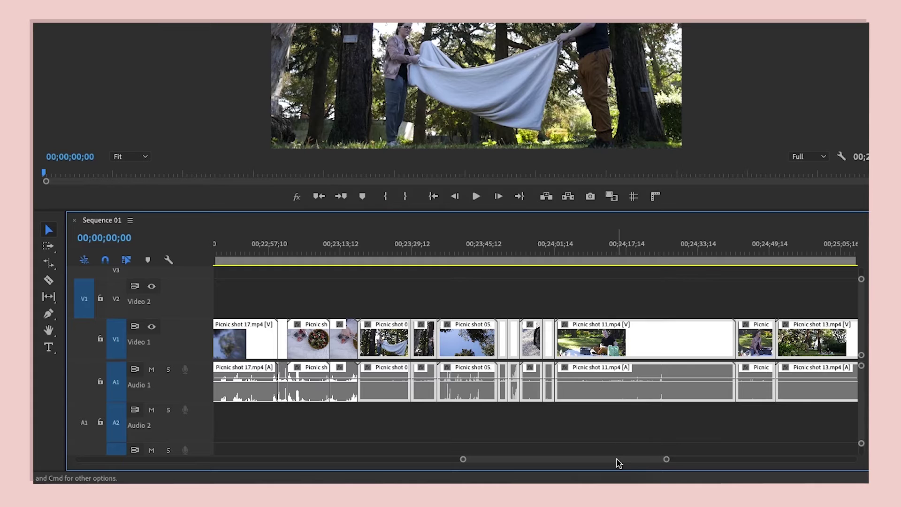
- Scroll along the long picnic timeline with its scroll bar and with the Hand tool
drag(618, 464, 595, 465)
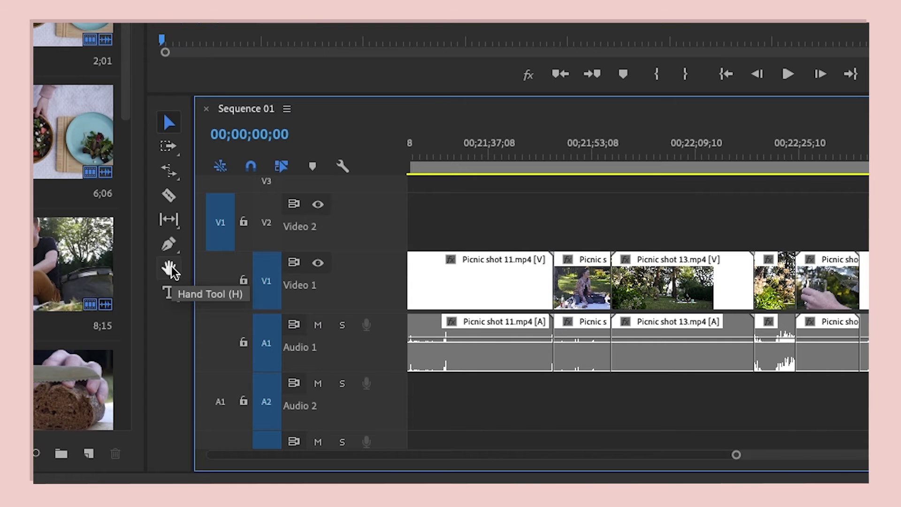
click(170, 269)
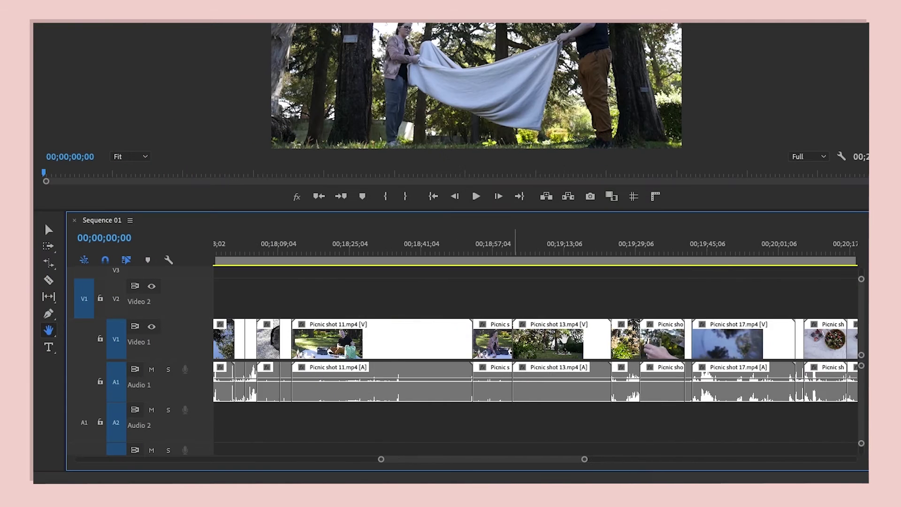
drag(563, 338, 694, 335)
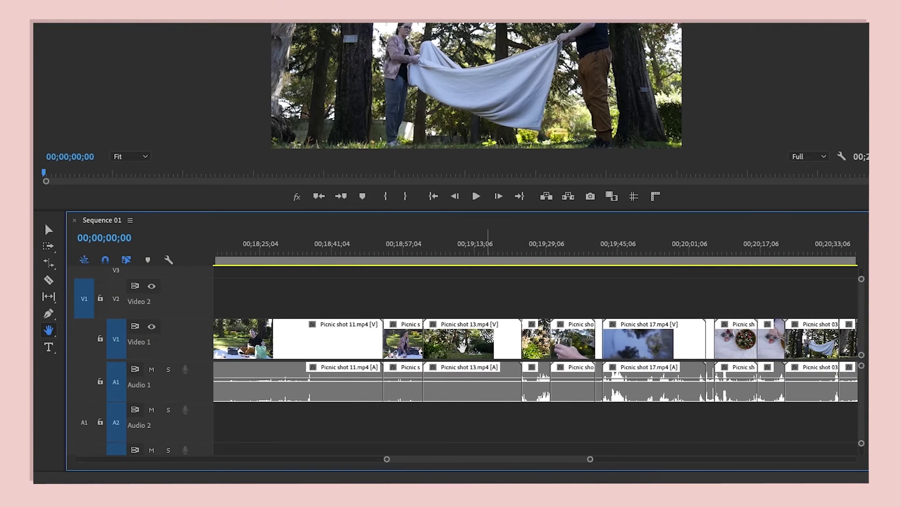
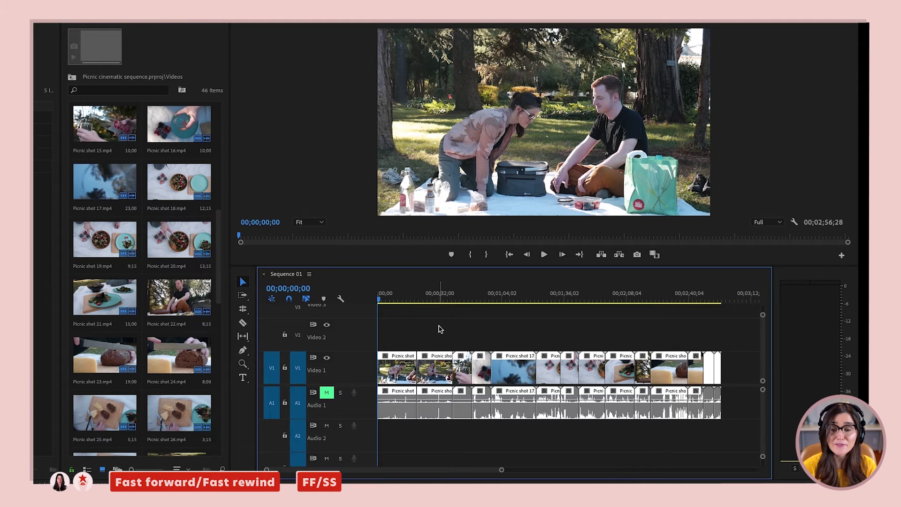
- Play Sequence 01 forward from its start, increase the playback speed in stages, and stop
key(f)
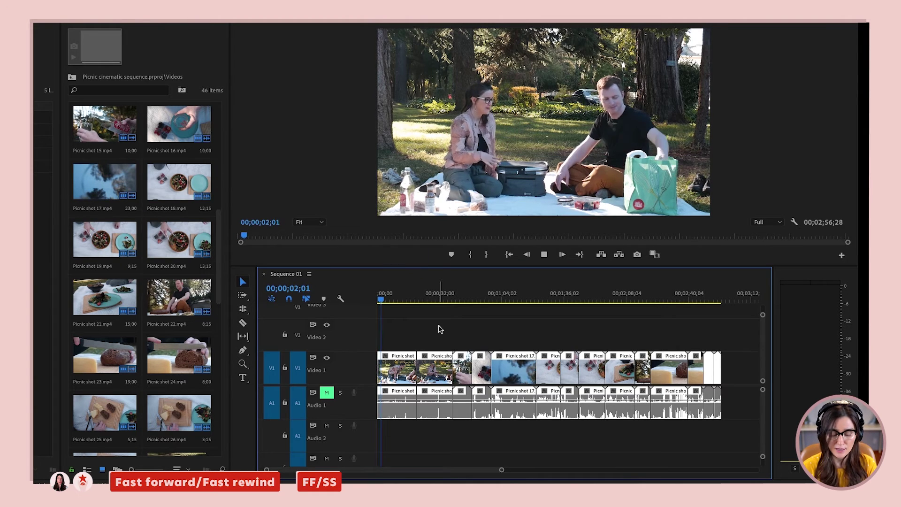
key(f)
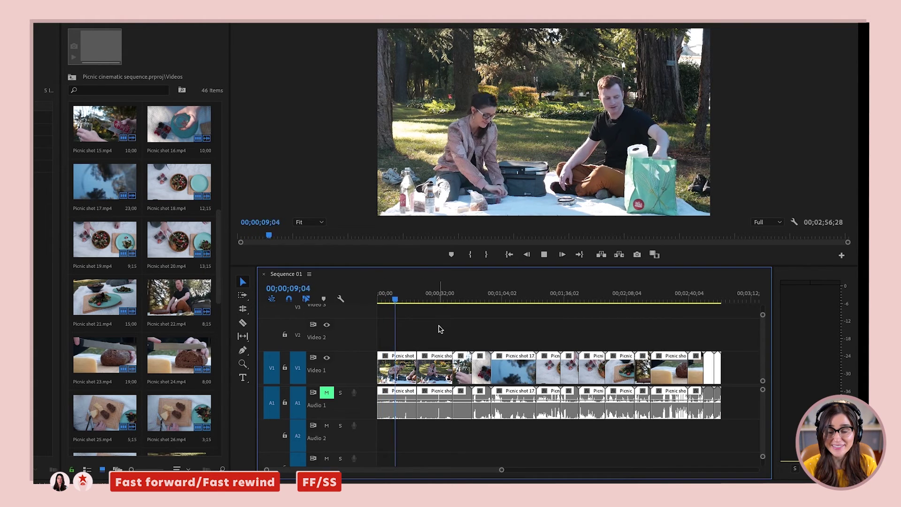
key(f)
key(f)
key(space)
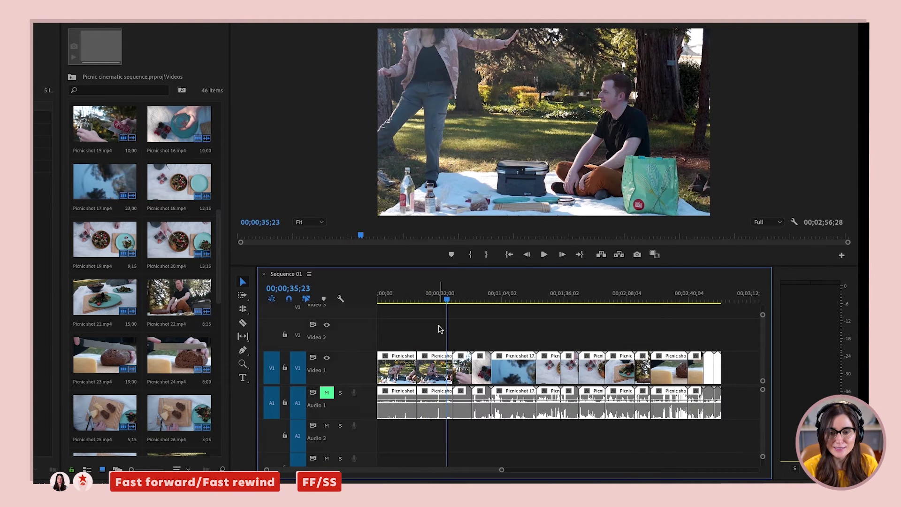
- Resume playing the sequence forward at several times normal speed as far as the salad shots, and stop
key(f)
key(f)
key(f)
key(f)
key(f)
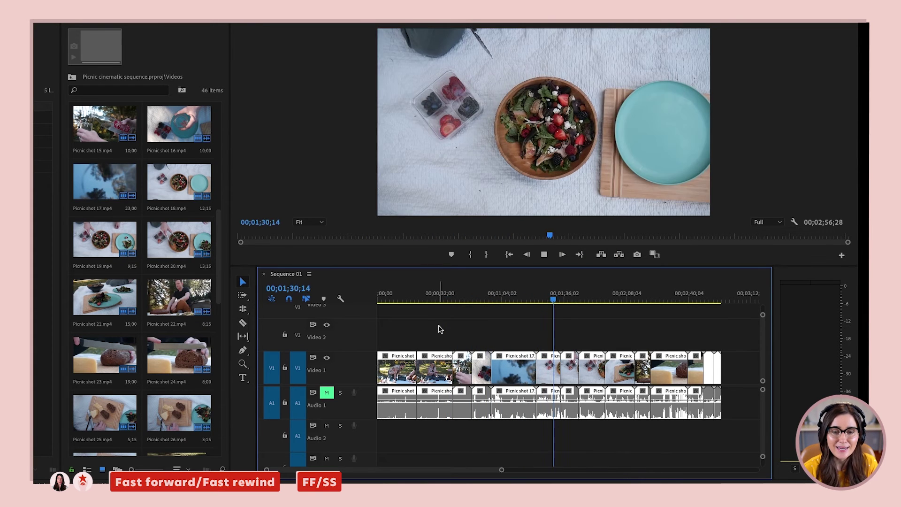
key(space)
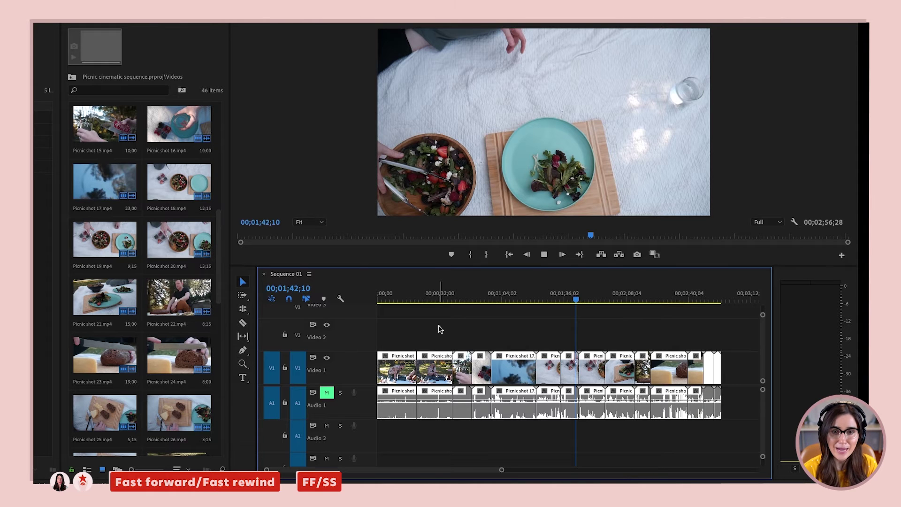
- Play the sequence backward through the salad shots, increase the reverse speed, and stop
key(s)
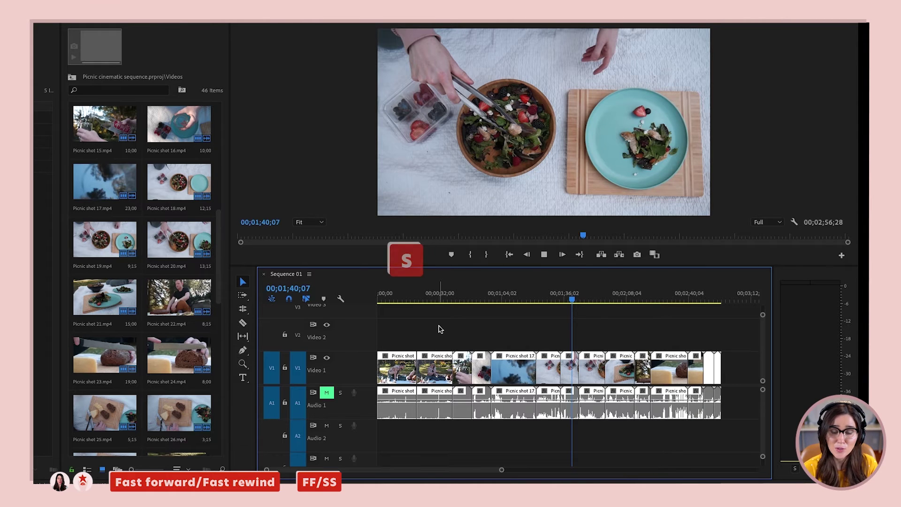
key(s)
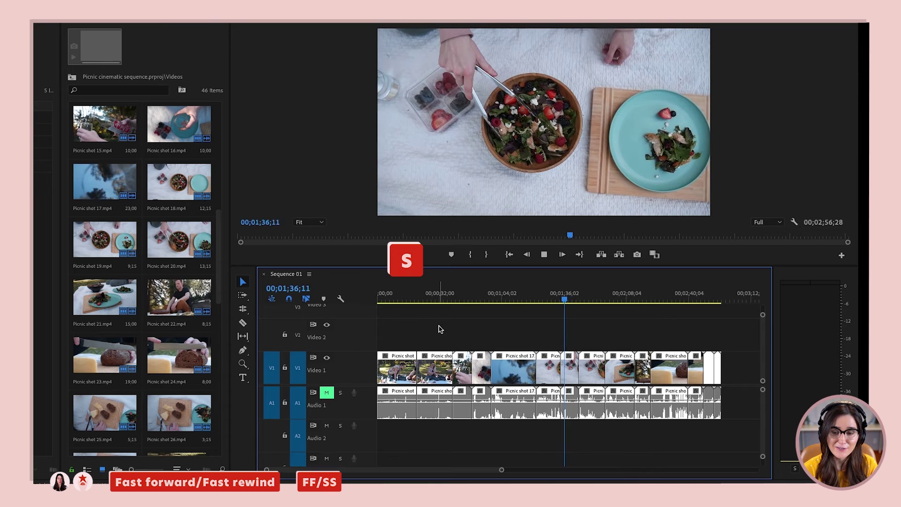
key(space)
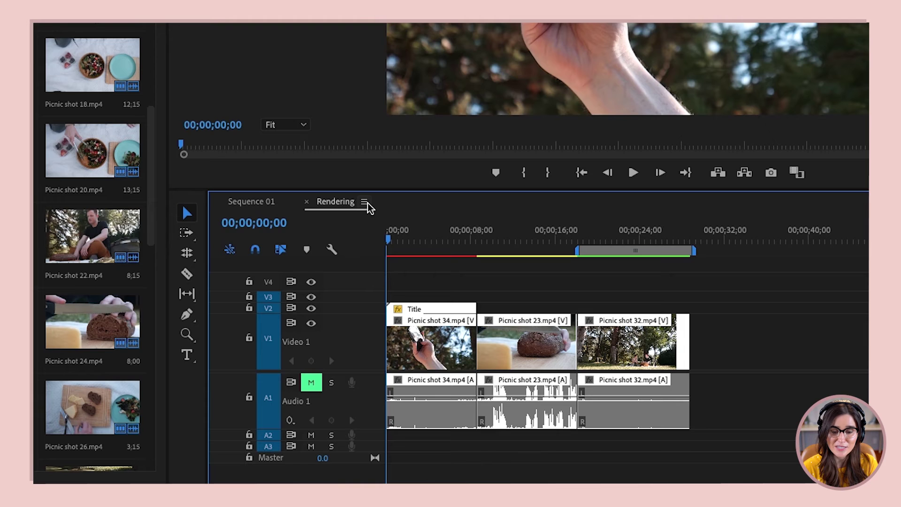
- Check the Work Area Bar option of the Rendering sequence, leave it enabled, and move the playhead past the last clip
click(368, 204)
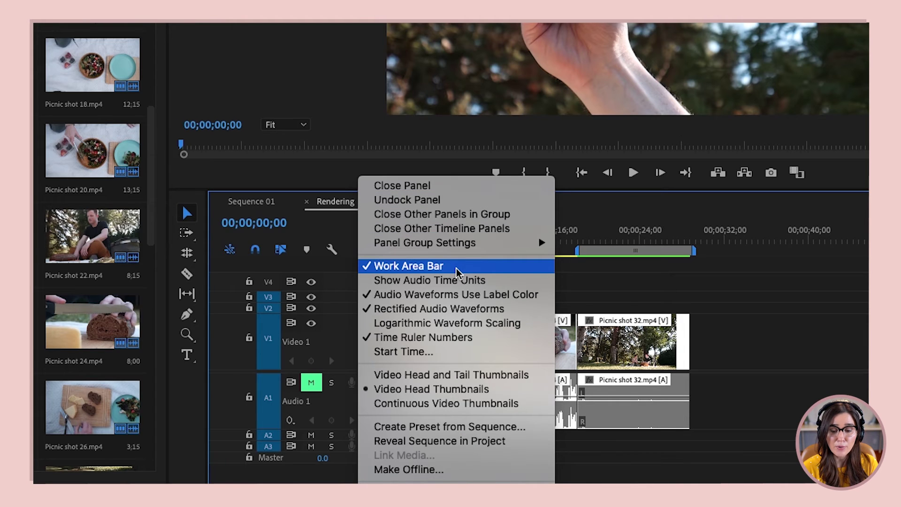
click(615, 282)
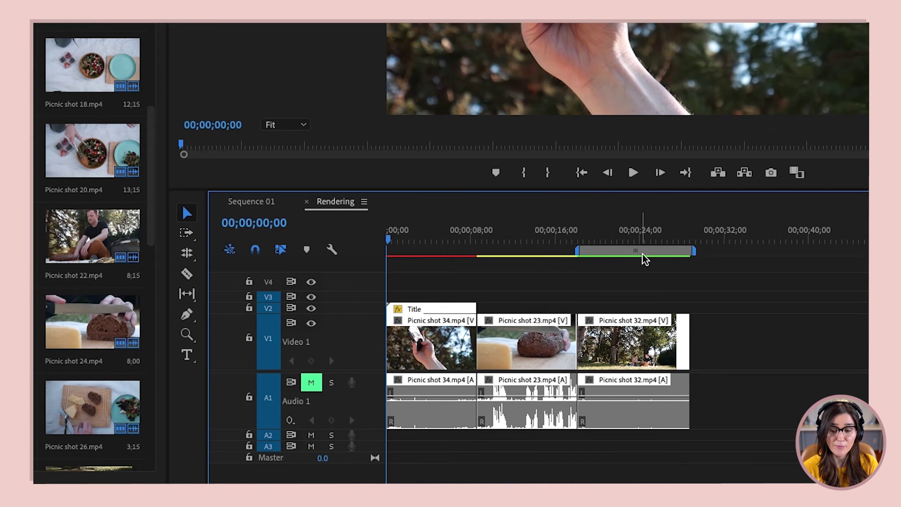
key(End)
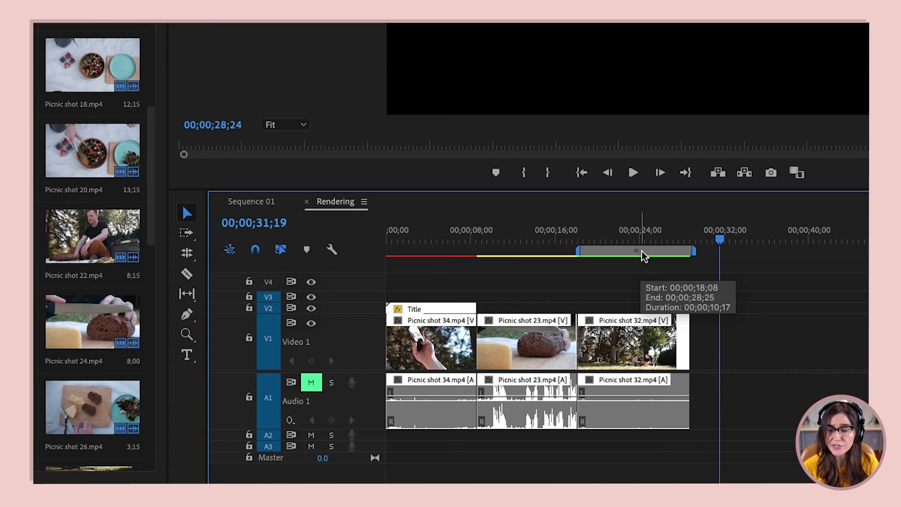
- Set the Rendering sequence's work area to span only the first two clips and render the entire work area
drag(579, 251, 331, 241)
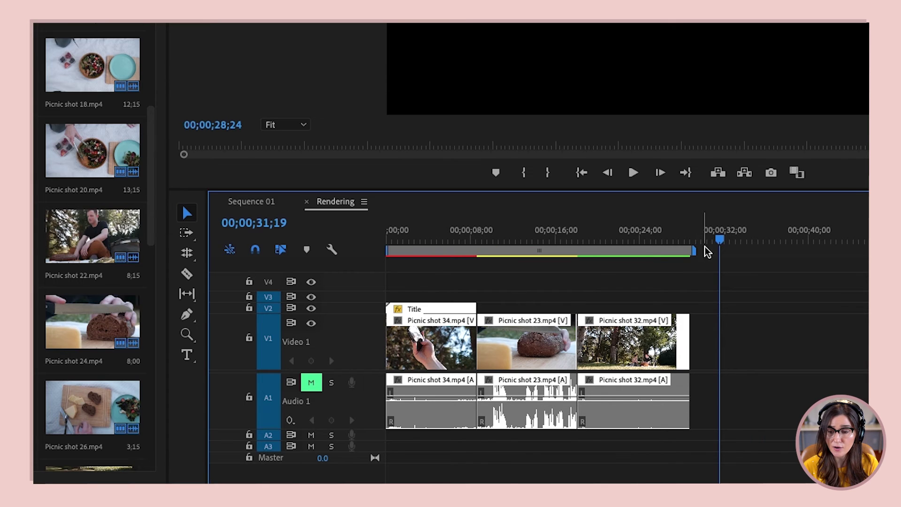
drag(694, 254, 580, 267)
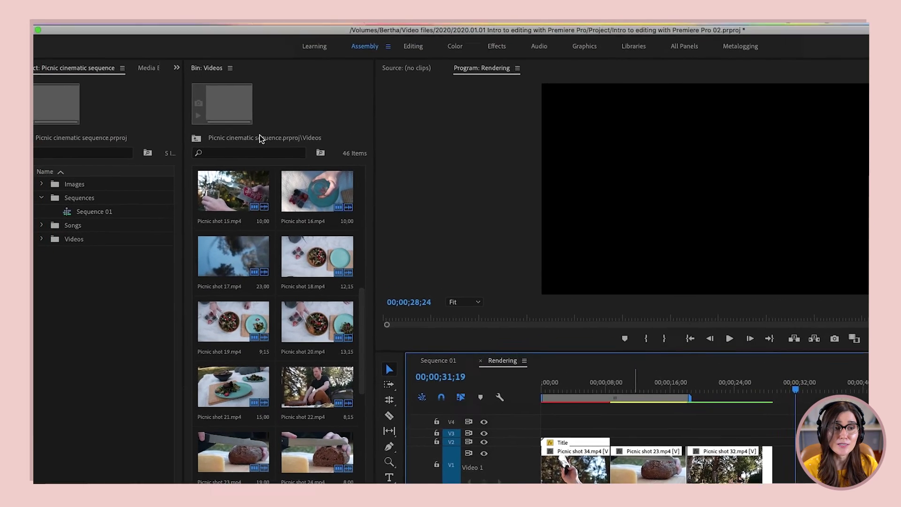
click(196, 29)
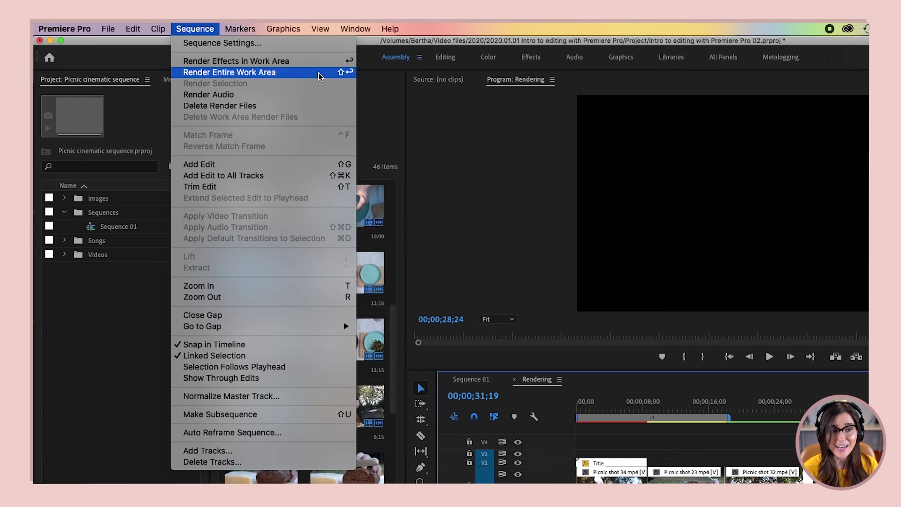
click(318, 76)
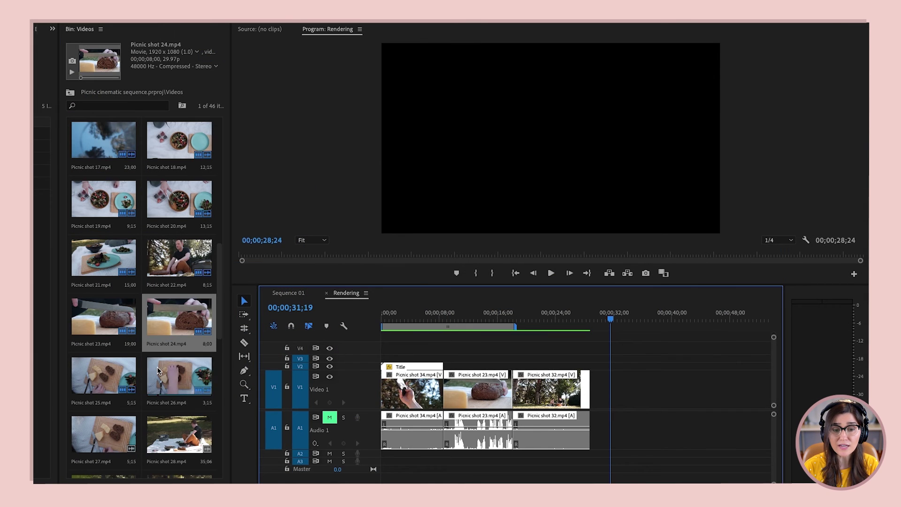
- Turn on timeline snapping and place Picnic shot 26.mp4 directly after the last clip on V1 in the Rendering sequence
drag(157, 371, 291, 327)
click(292, 326)
drag(160, 380, 594, 389)
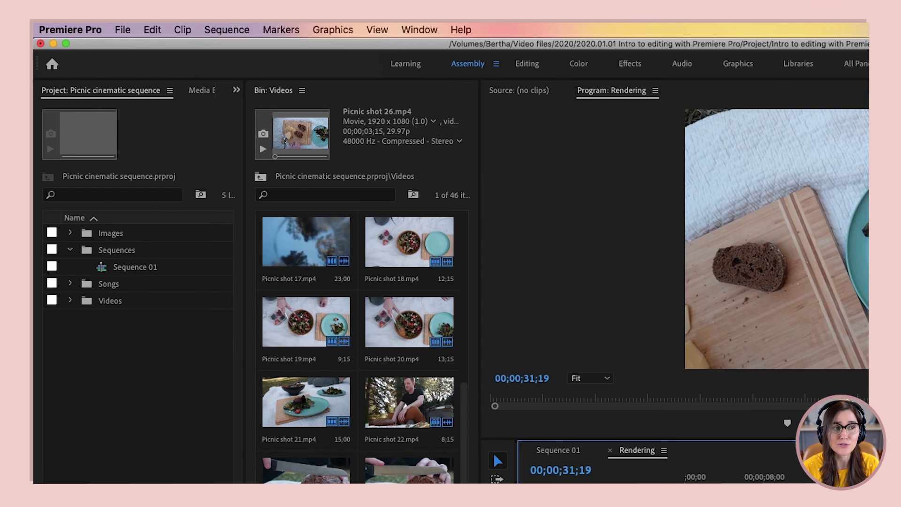
- Open the keyboard shortcut settings and search the commands for "snap"
click(89, 26)
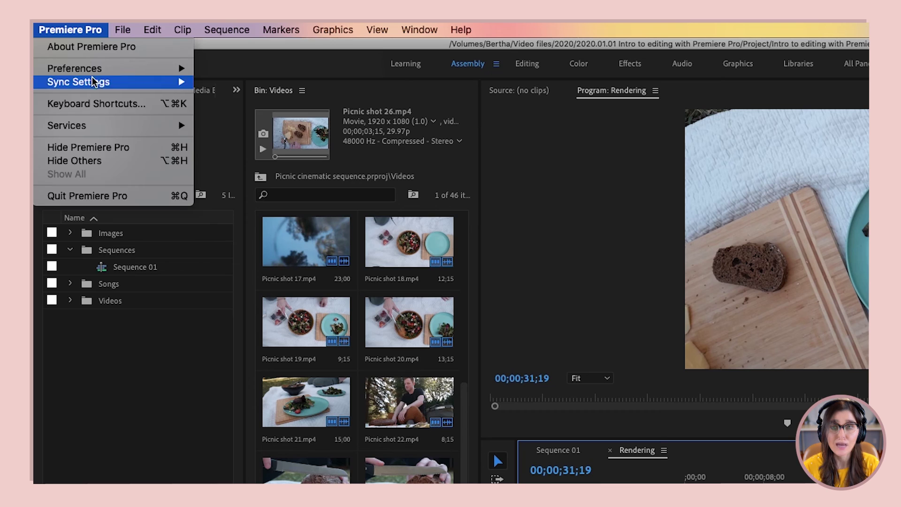
click(70, 100)
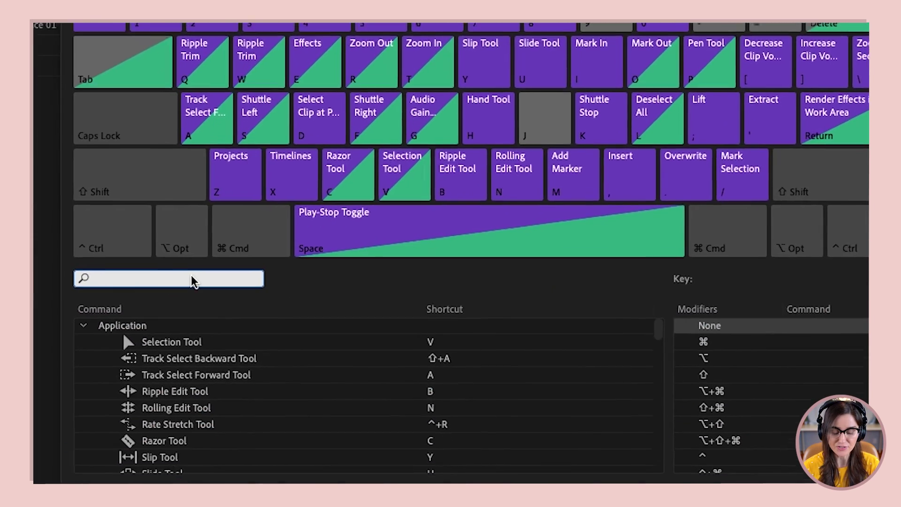
text(snap)
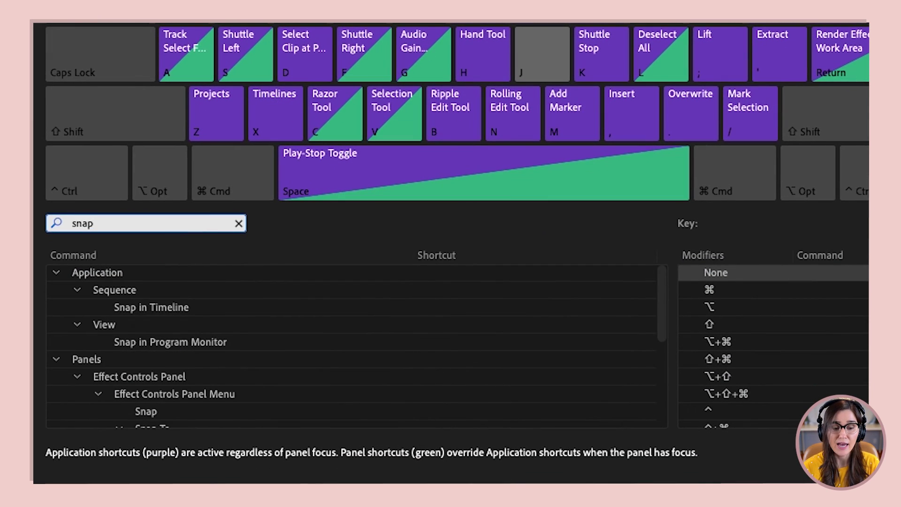